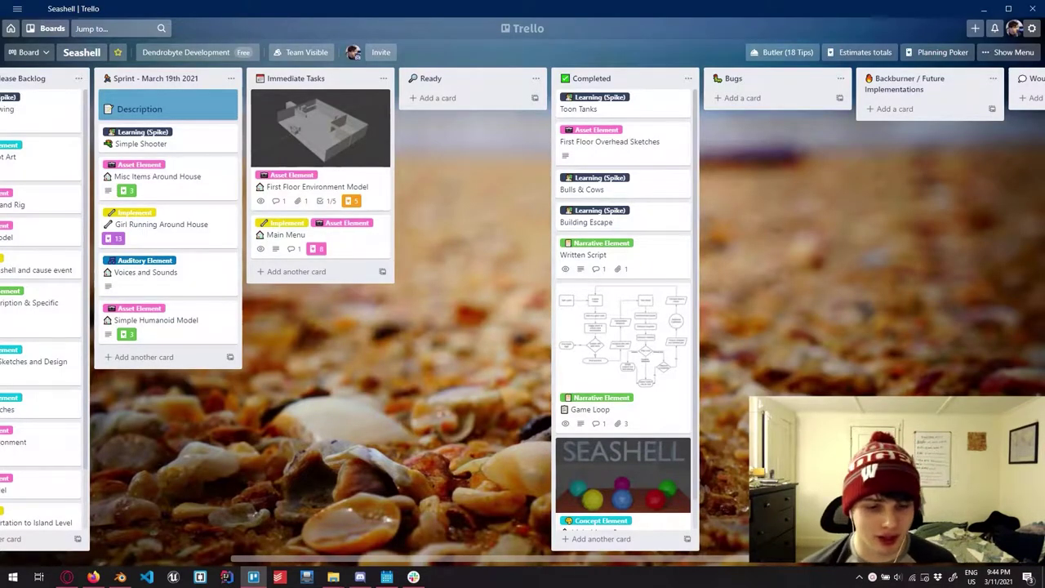
- Look over the Seashell board's lists and read the Areas checklist on the First Floor Environment Model card
scroll(522, 310, "left", 5)
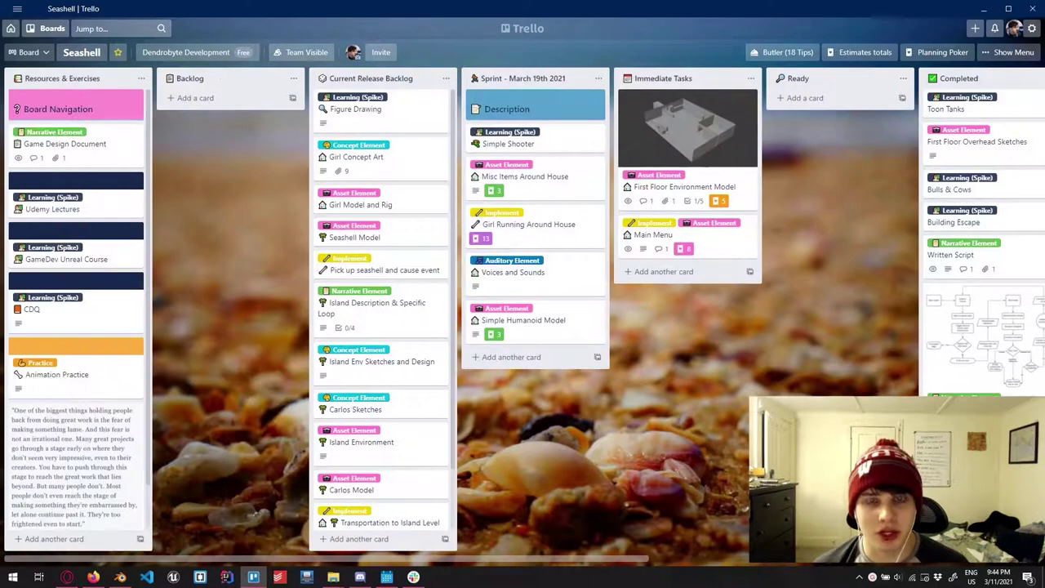
scroll(522, 310, "right", 4)
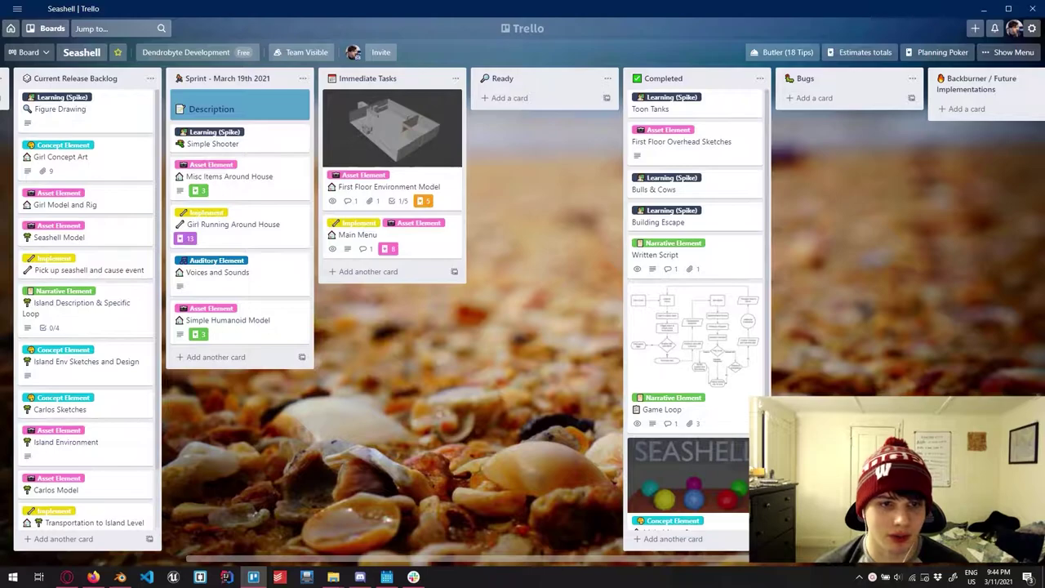
scroll(522, 310, "left", 1)
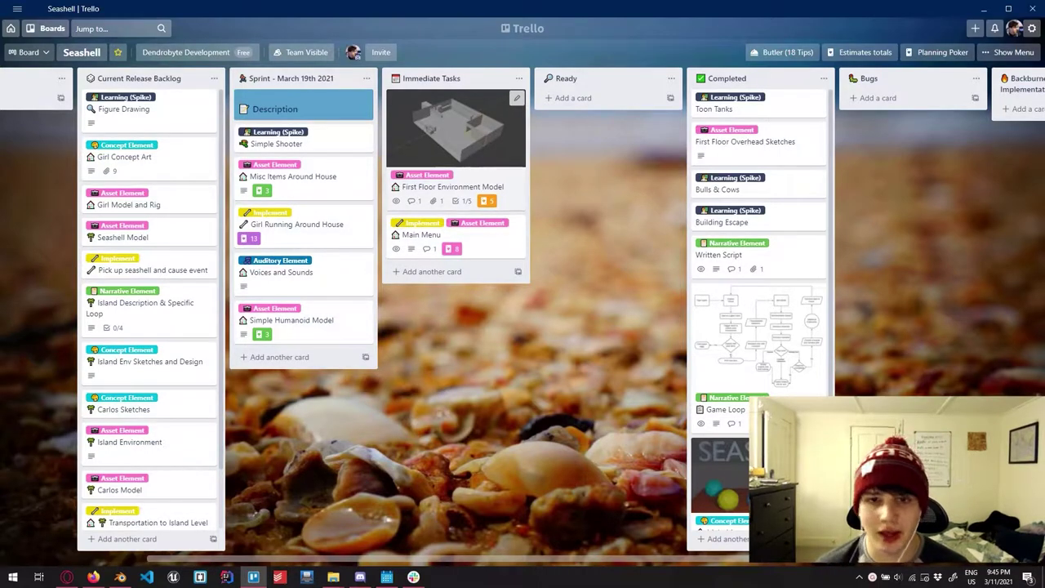
left_click(453, 186)
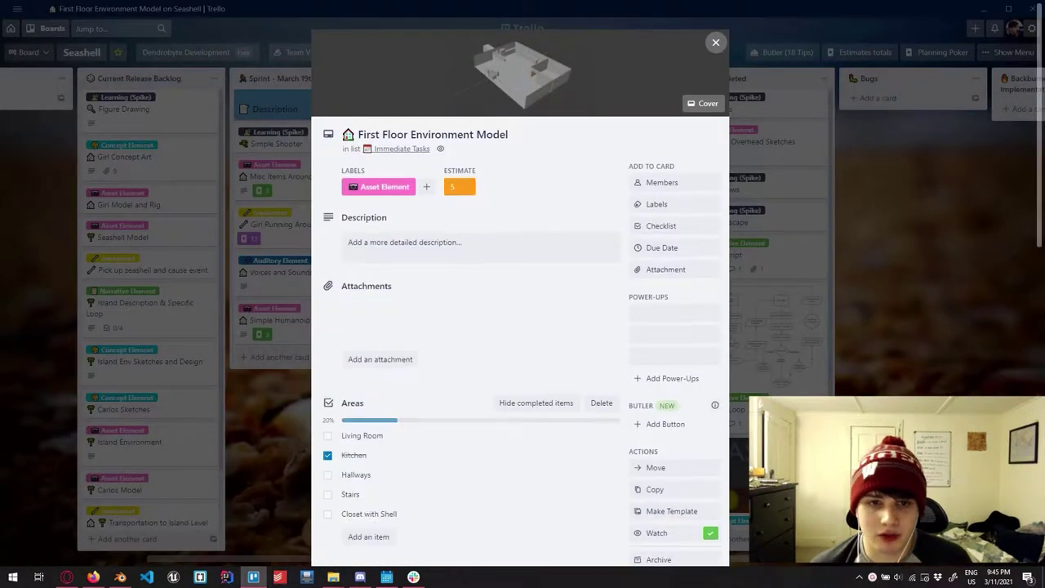
key("Escape")
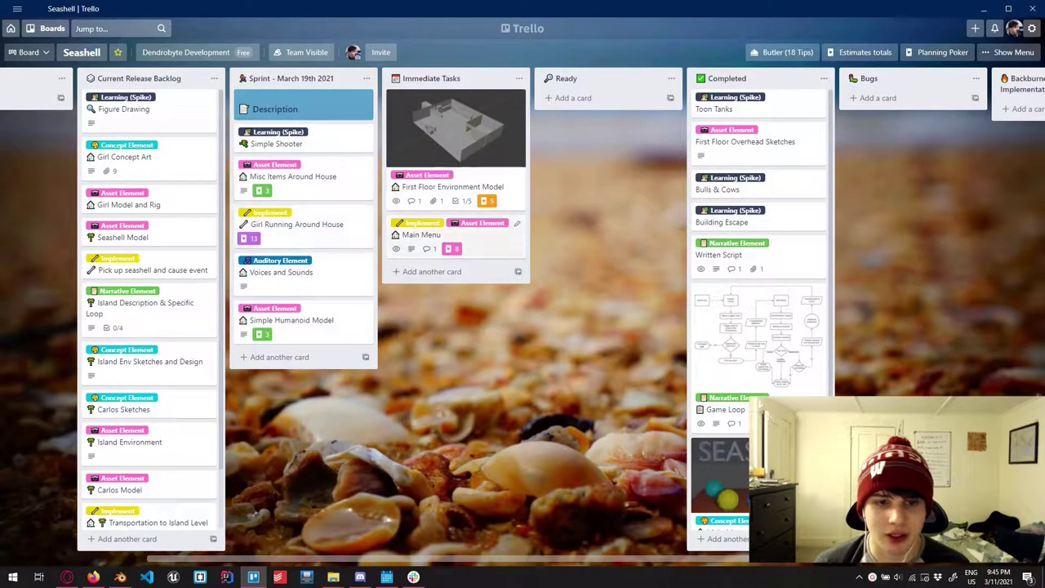
- Read the Simple Humanoid Model card in the March 19th sprint list
scroll(523, 342, "left", 2)
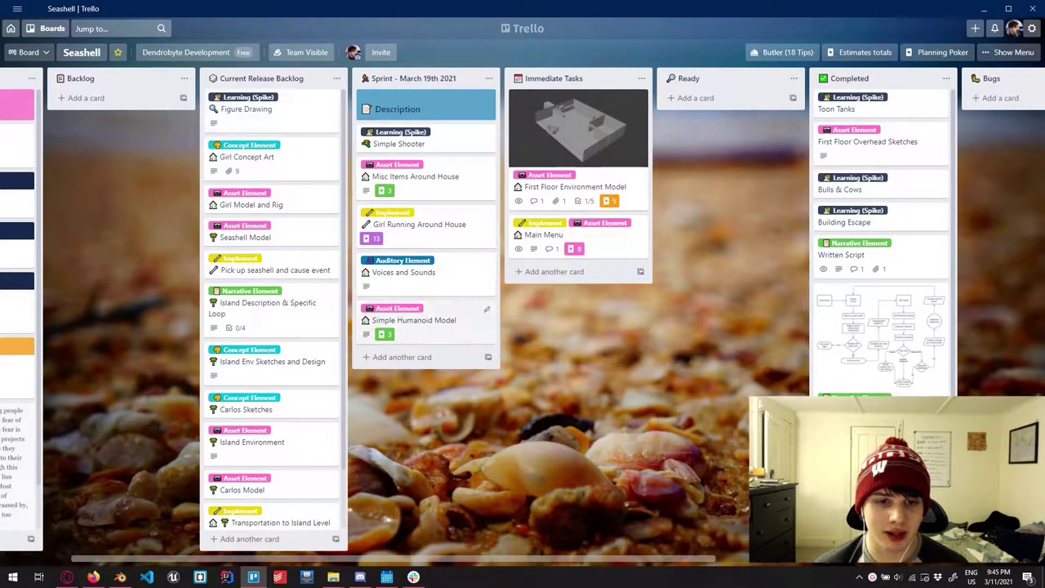
left_click(416, 320)
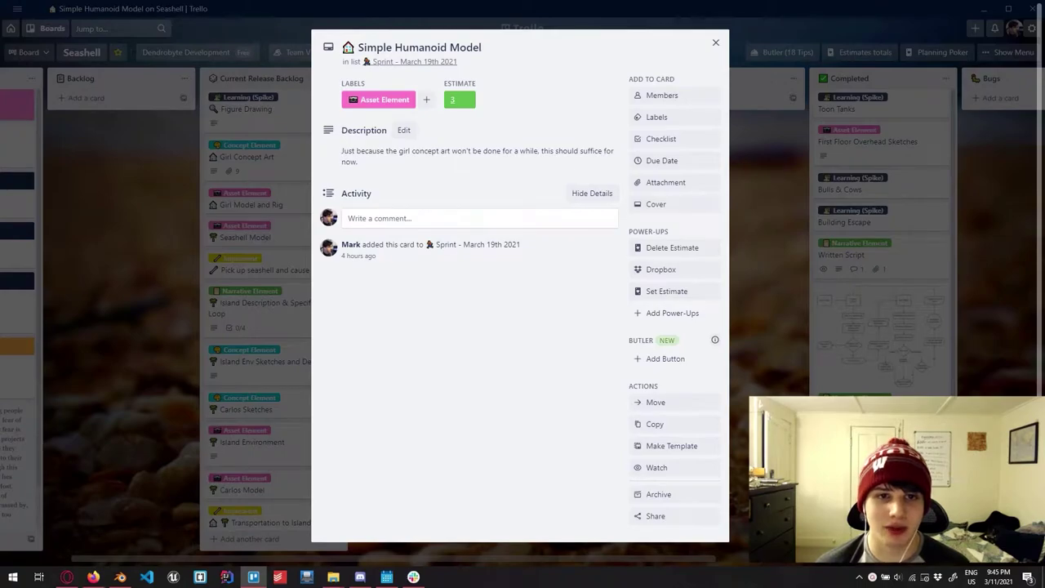
left_click(273, 311)
left_click(424, 320)
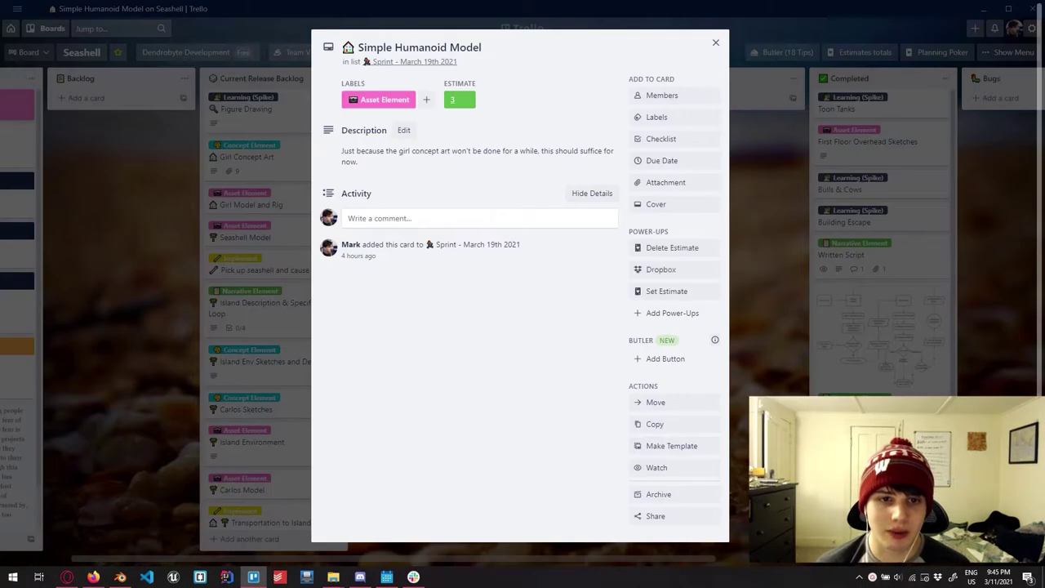
key("Escape")
- View the Girl Running Around House card in the March 19th sprint list
scroll(448, 226, "right", 3)
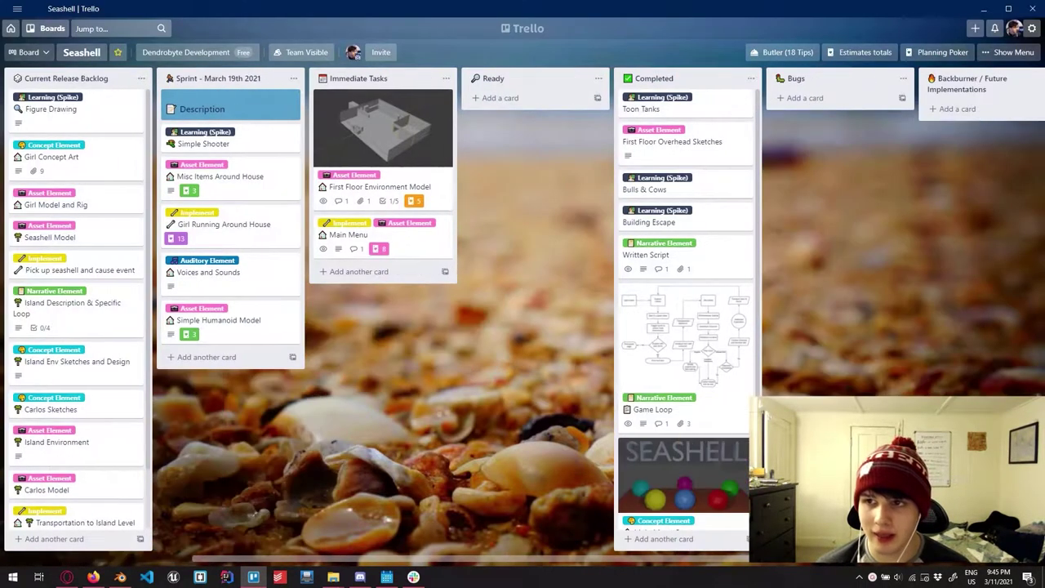
scroll(448, 226, "left", 3)
left_click(443, 224)
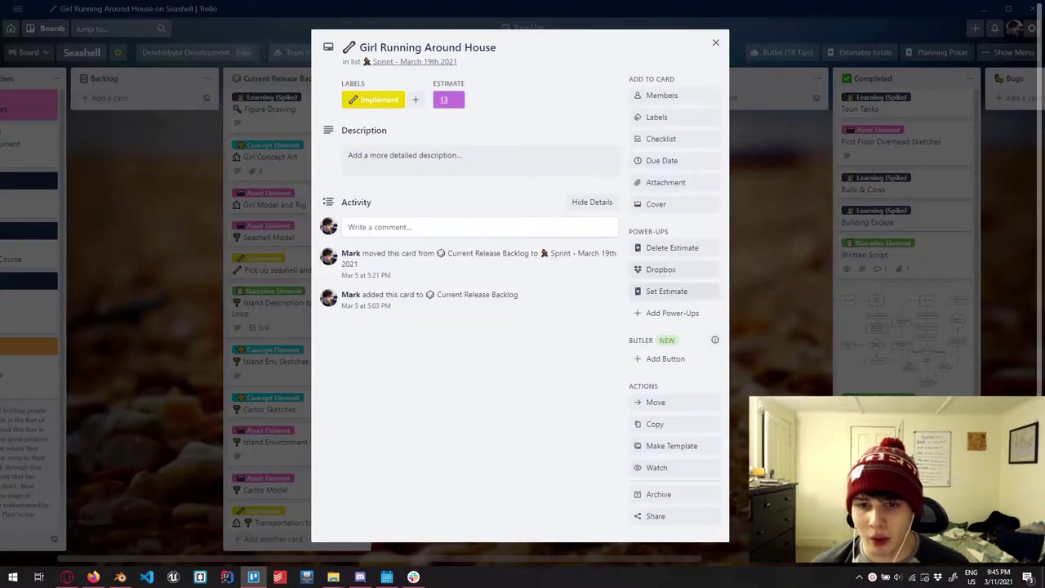
key("Escape")
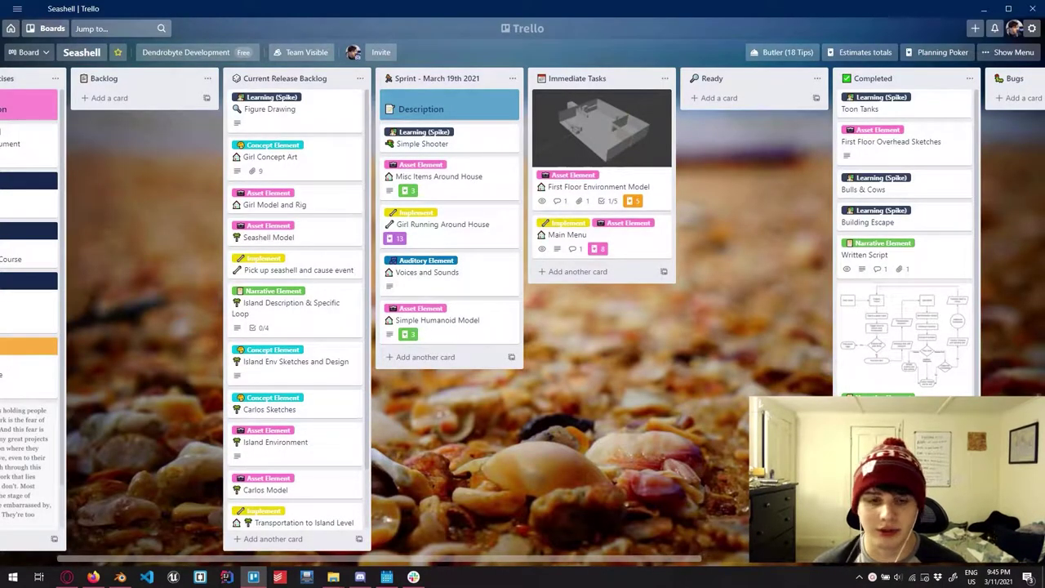
- Switch to Blender and examine the BaseRoom house model from several angles
key("alt+Tab")
middle_click_drag(420, 327, 489, 383)
mouse_move(441, 294)
middle_mouse_down()
mouse_move(620, 302)
mouse_move(547, 335)
mouse_move(440, 290)
middle_mouse_up()
scroll(547, 334, "up", 4)
scroll(547, 335, "down", 2)
middle_click_drag(445, 360, 490, 359)
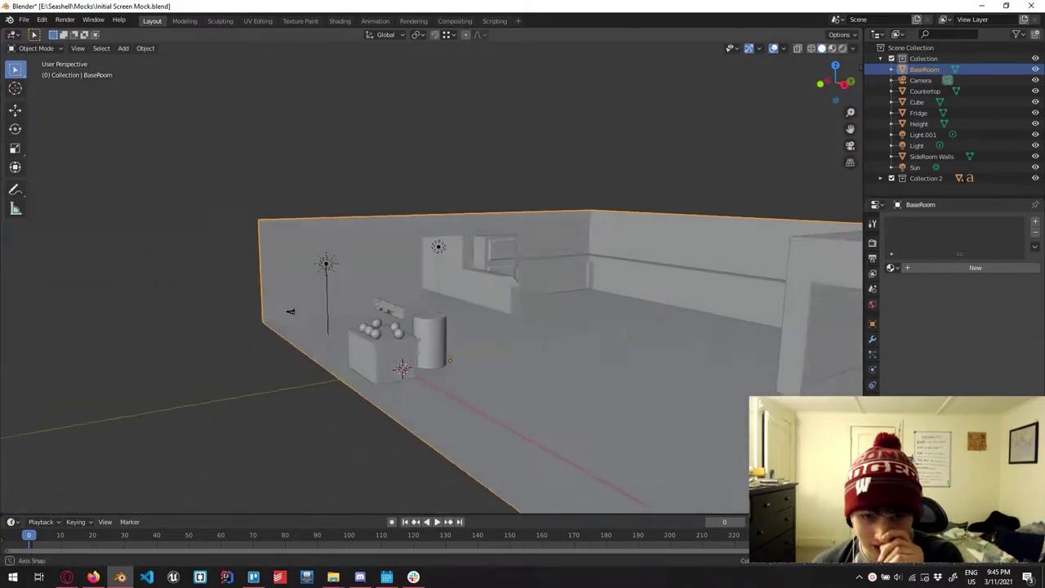
- Return to Trello and check the Areas checklist on the First Floor Environment Model card
key("alt+Tab")
left_click(595, 186)
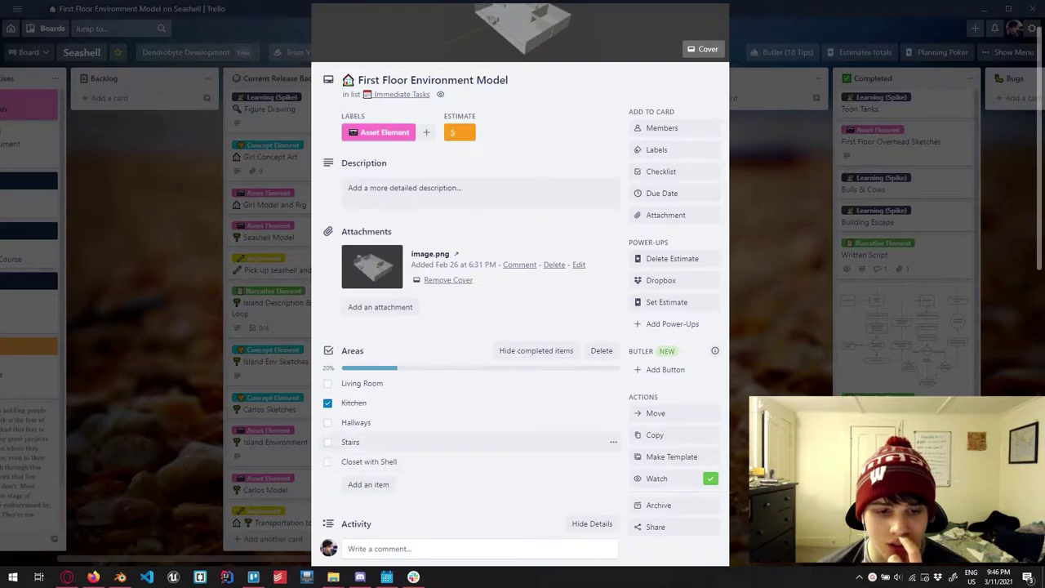
left_click_drag(391, 441, 392, 427)
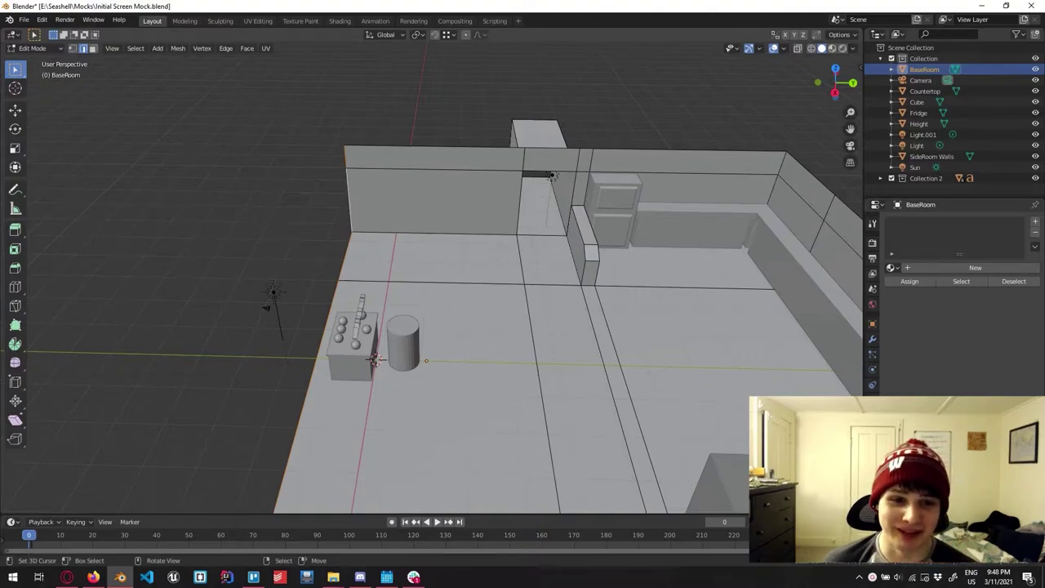
- Extrude the selected edges on BaseRoom's open side outward along global Y by about 6.4 m
mouse_move(522, 294)
middle_mouse_down()
mouse_move(539, 195)
mouse_move(621, 253)
mouse_move(595, 253)
mouse_move(531, 294)
middle_mouse_up()
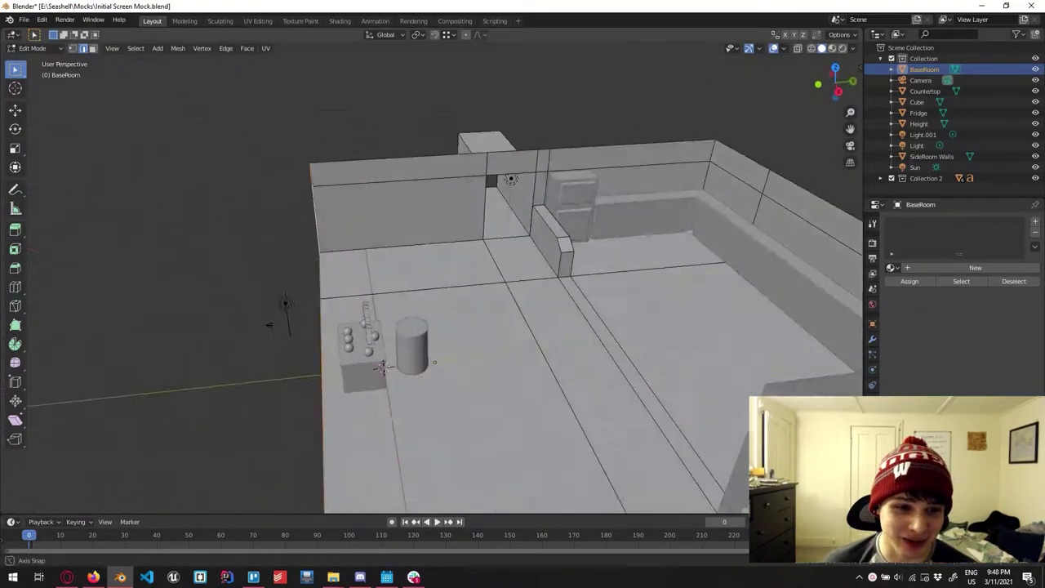
middle_click_drag(409, 363, 367, 359)
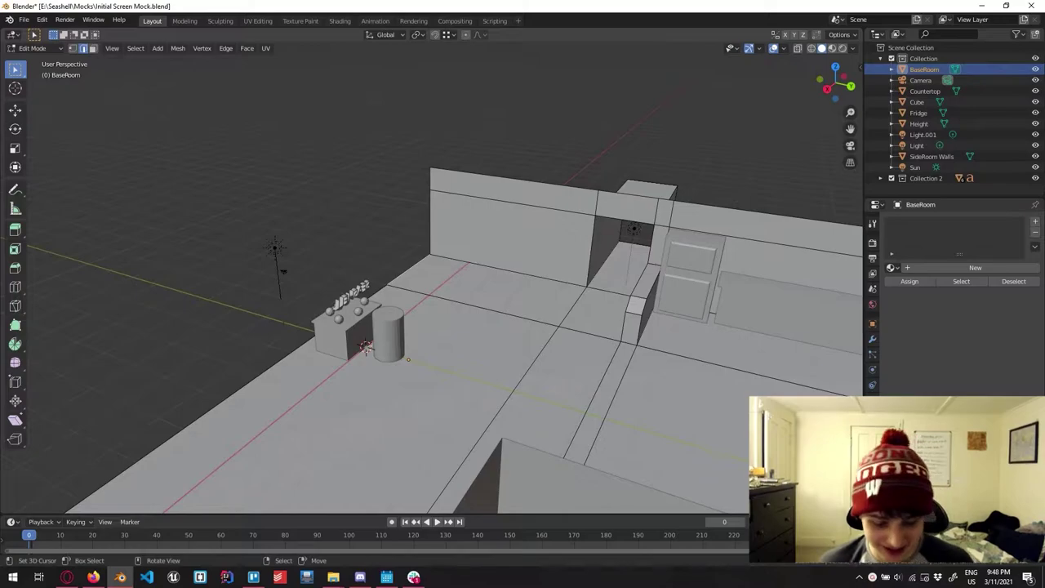
key("e")
key("y")
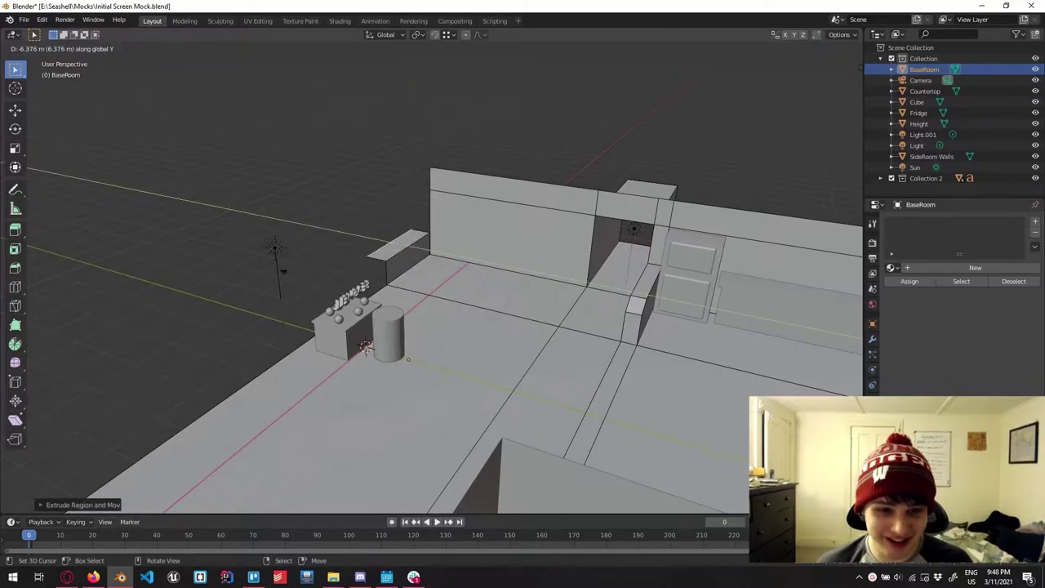
key("Return")
middle_click_drag(408, 360, 661, 318)
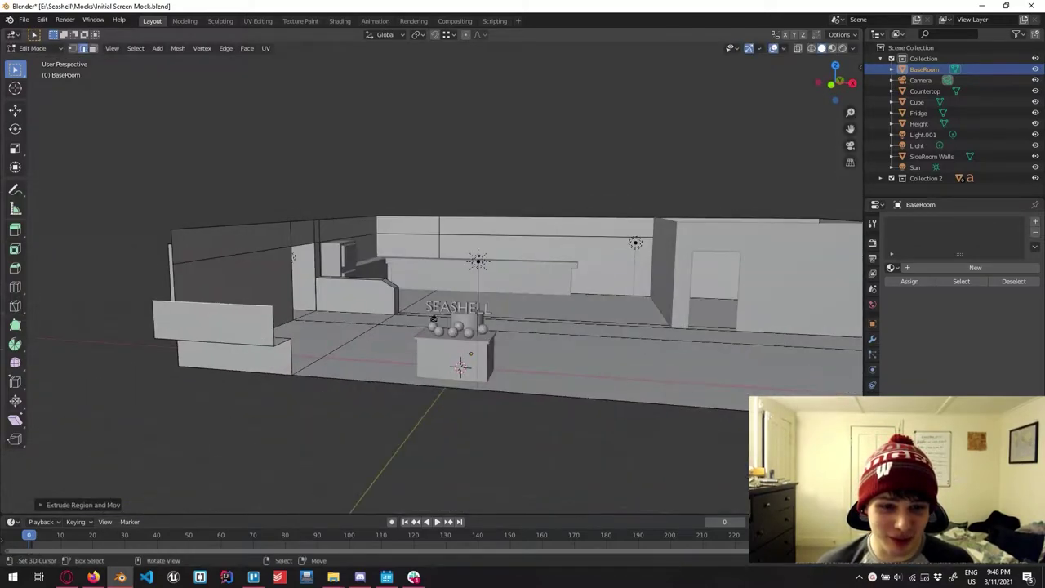
scroll(432, 319, "down", 5)
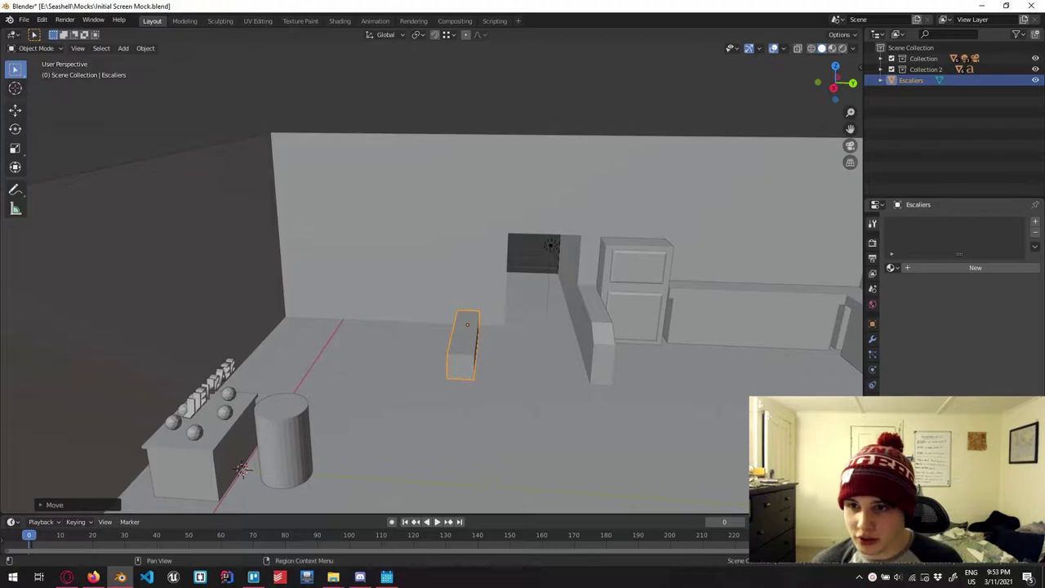
- Add an Array modifier to the Escaliers block and set its relative X offset to 0
left_click(873, 223)
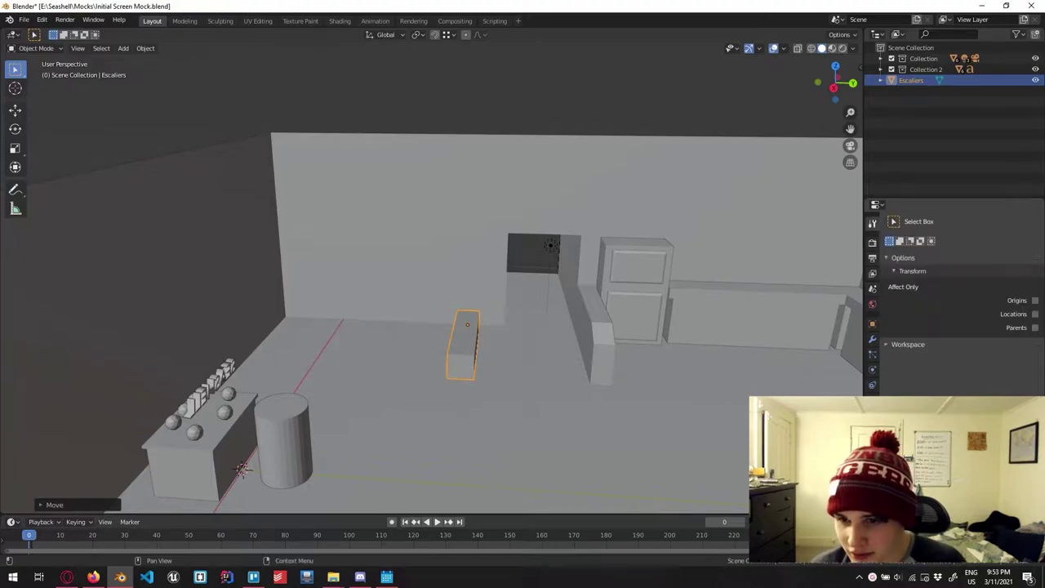
left_click(872, 338)
left_click(904, 222)
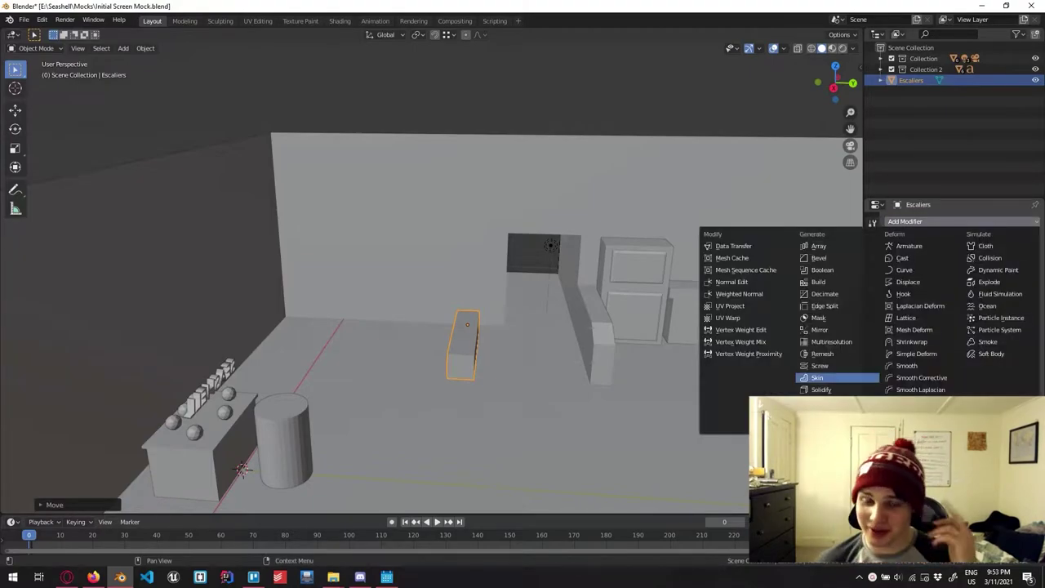
left_click(818, 245)
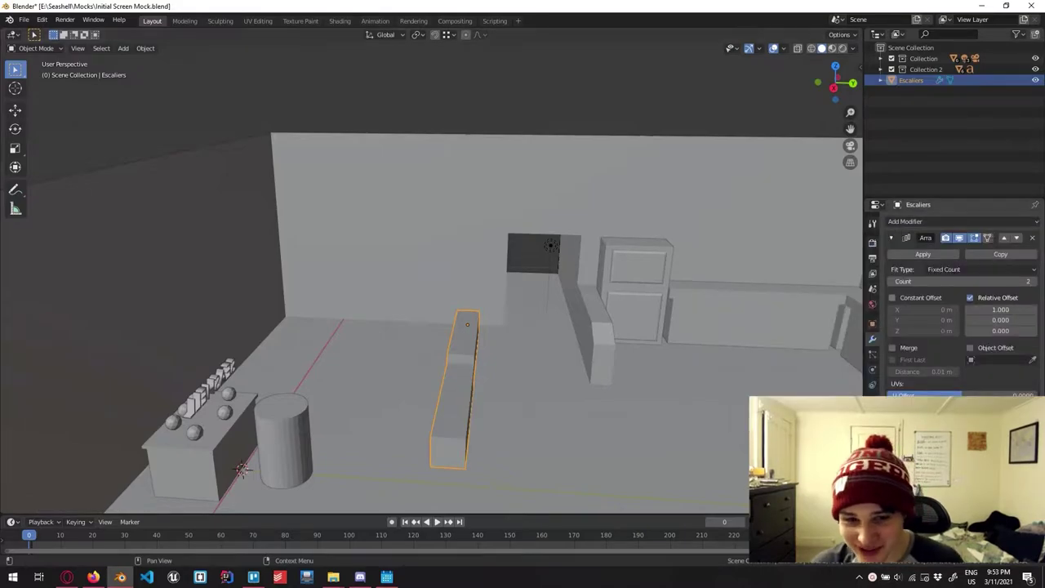
left_click(999, 309)
type("1.0")
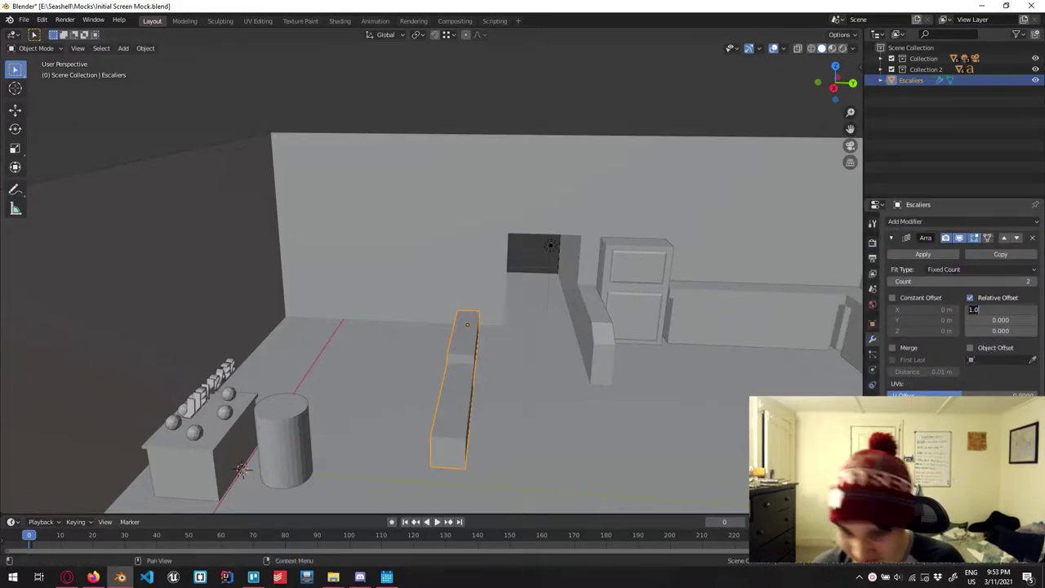
key("Return")
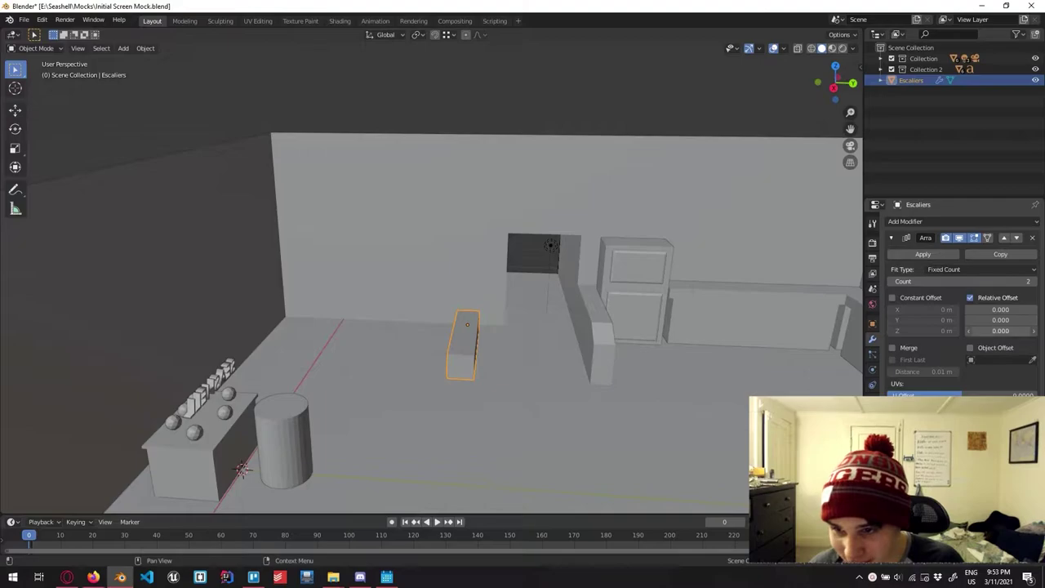
- Set the Escaliers array's relative offset to -1 in Y and 1 in Z
left_click(1000, 331)
type("1")
key("Return")
left_click(999, 320)
type("1")
key("Return")
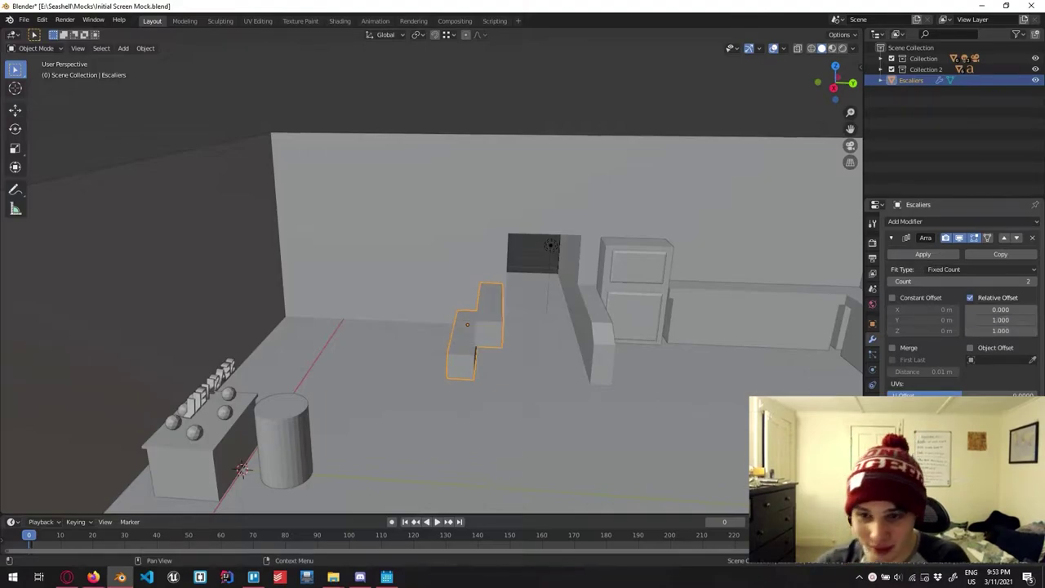
key("minus")
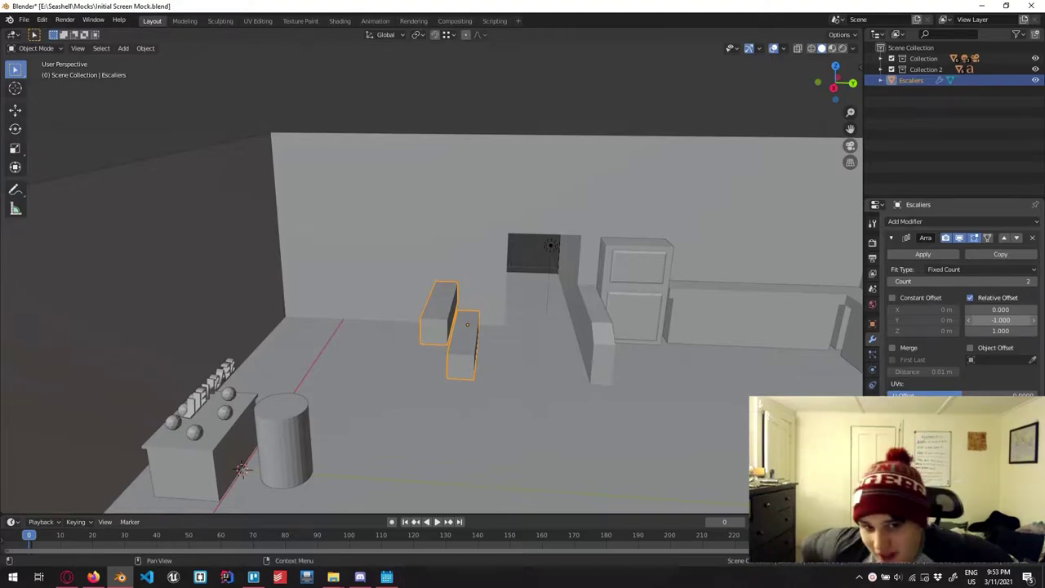
- Lower the Escaliers array's relative Z offset to 0.7 and check how the two steps overlap
left_click_drag(1000, 330, 975, 330)
middle_click_drag(489, 326, 506, 383)
key("Tab")
key("Tab")
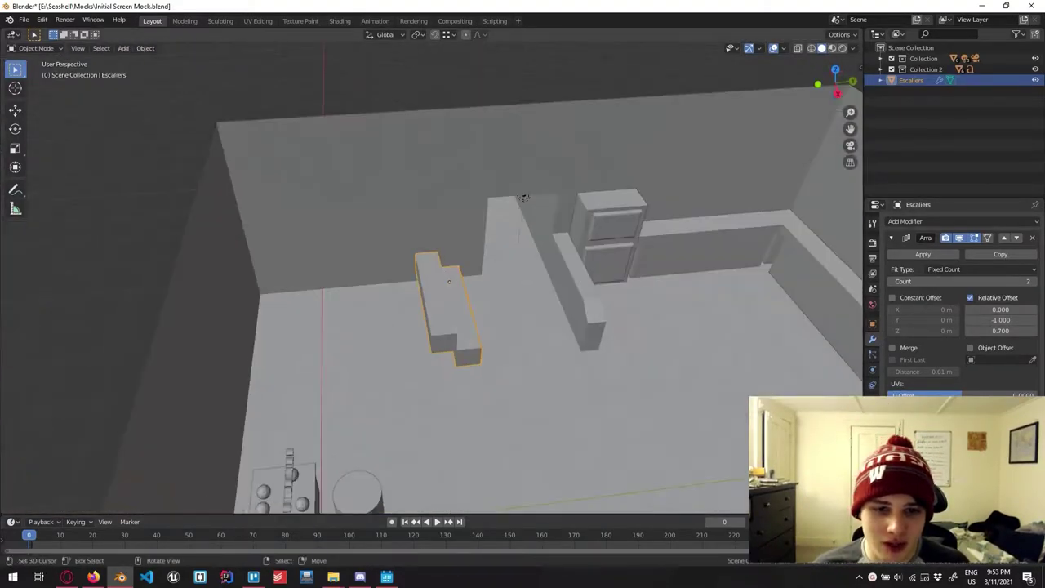
- Inspect BaseRoom's mesh in Edit Mode, and examine its outer walls and interior in Object Mode
left_click(368, 187)
key("Tab")
scroll(433, 286, "down", 5)
middle_click_drag(433, 286, 306, 289)
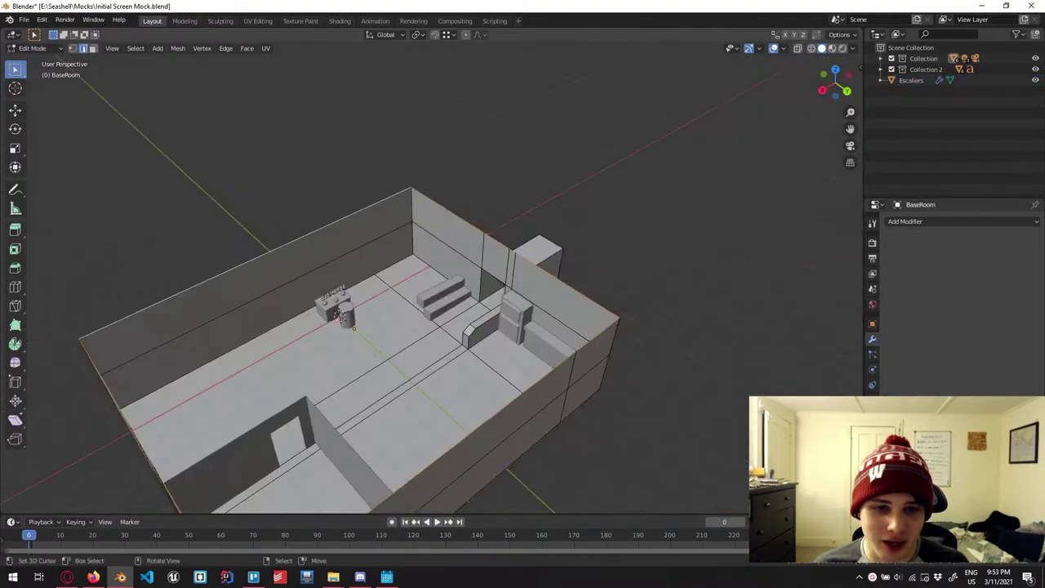
middle_click_drag(539, 212, 408, 245)
key("Tab")
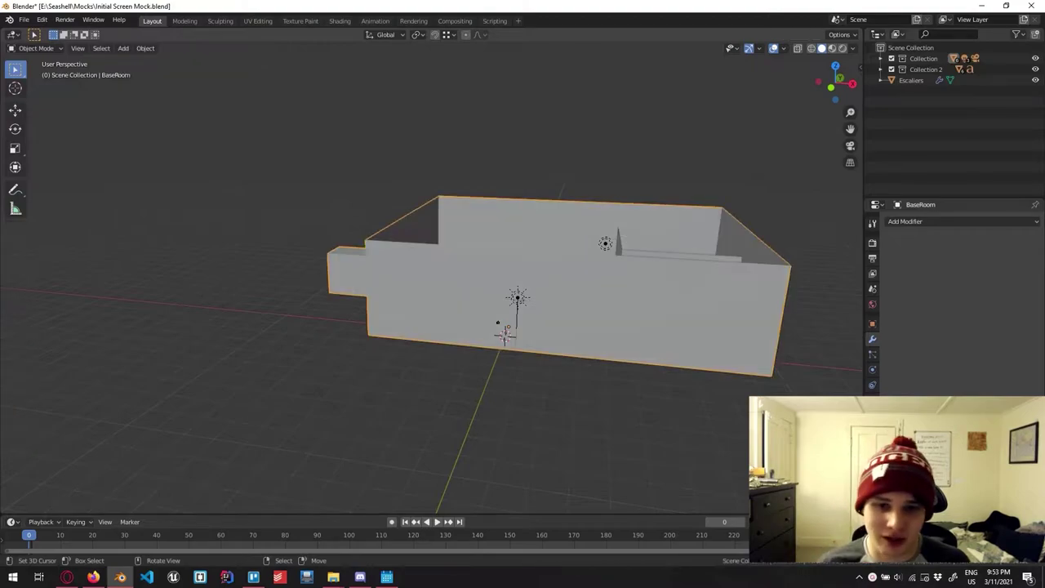
middle_click_drag(507, 327, 492, 310)
scroll(478, 302, "up", 4)
right_click(481, 310)
scroll(431, 281, "down", 3)
middle_click_drag(431, 281, 444, 224)
scroll(482, 270, "up", 4)
middle_click_drag(509, 351, 542, 382)
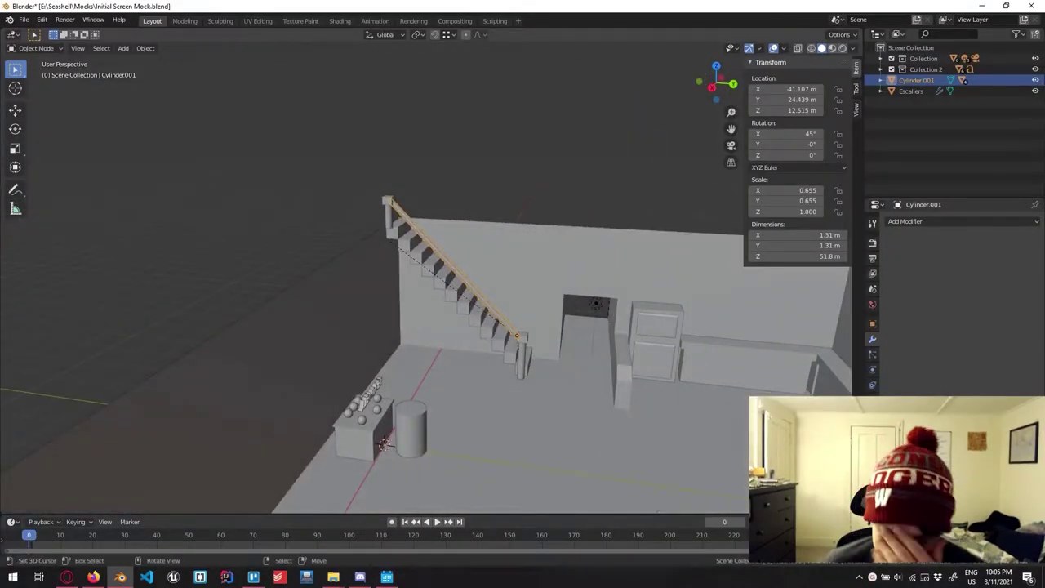
- Examine the staircase and its diagonal handrail from several angles
middle_click_drag(384, 443, 342, 433)
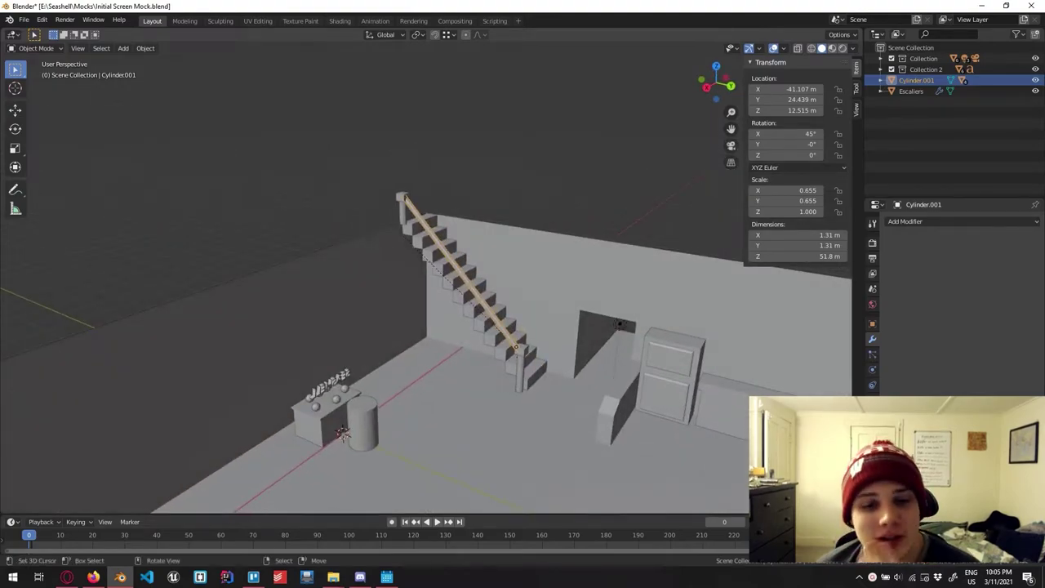
middle_click_drag(261, 163, 244, 213)
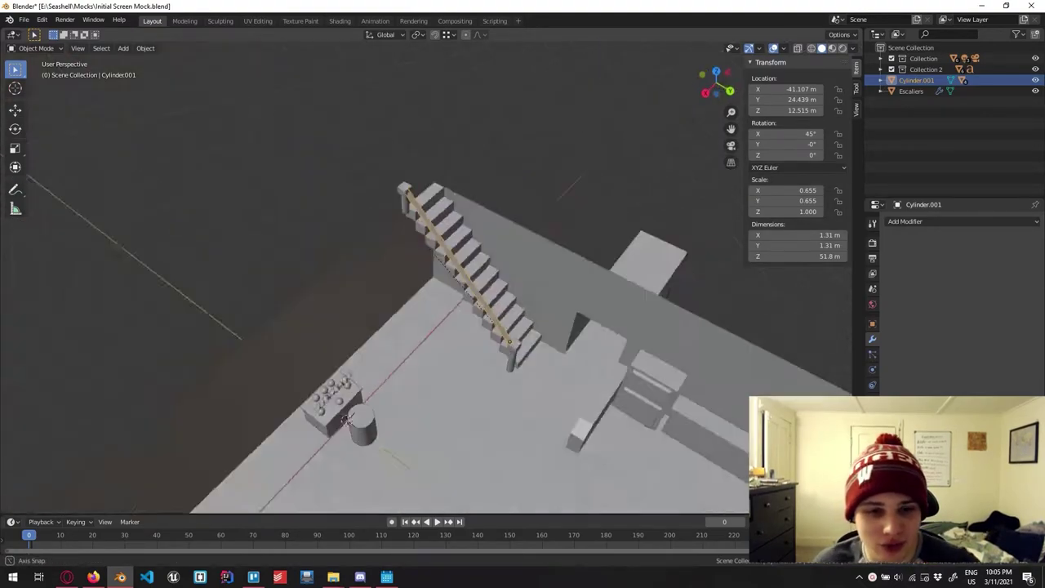
middle_click_drag(347, 419, 364, 437)
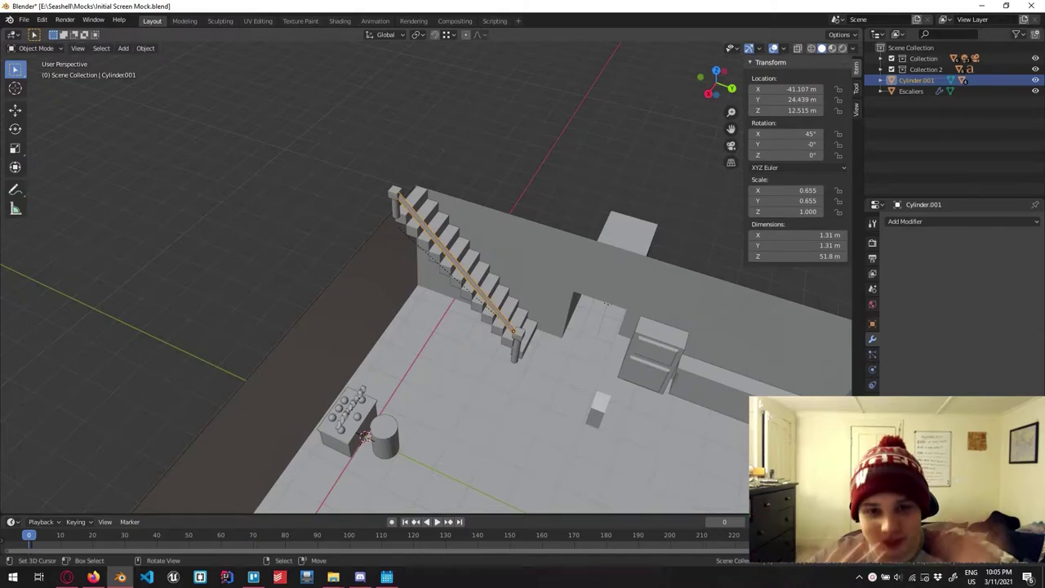
middle_click_drag(364, 437, 416, 303)
scroll(476, 316, "down", 4)
scroll(477, 317, "up", 4)
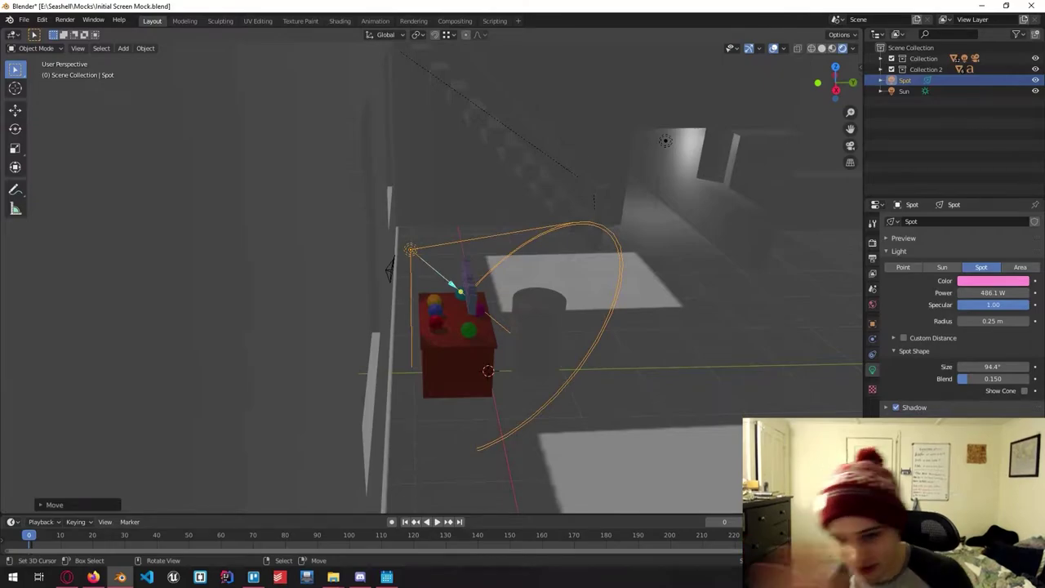
middle_click_drag(522, 294, 465, 315)
scroll(431, 276, "down", 2)
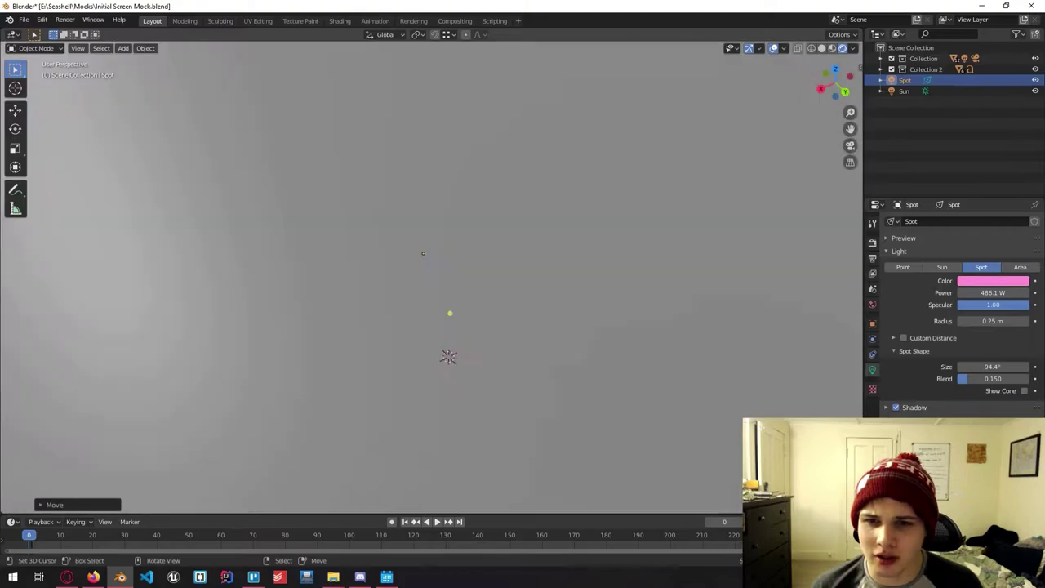
- Render the Seashell title scene, and save and close Initial Screen Mock.blend
scroll(431, 276, "up", 2)
scroll(432, 276, "down", 3)
scroll(431, 277, "up", 5)
middle_click_drag(490, 294, 470, 277)
key("F12")
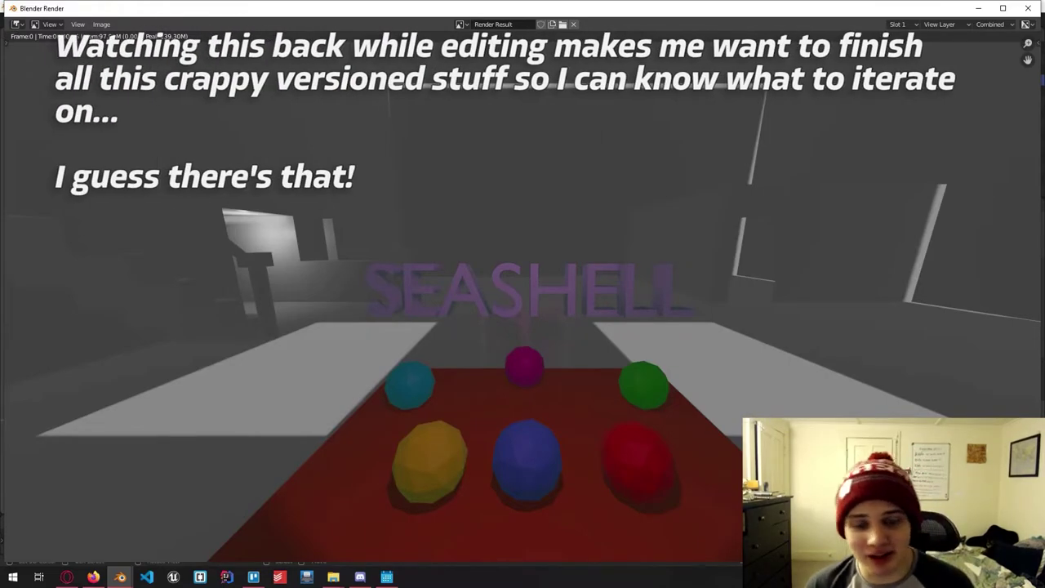
left_click(1028, 8)
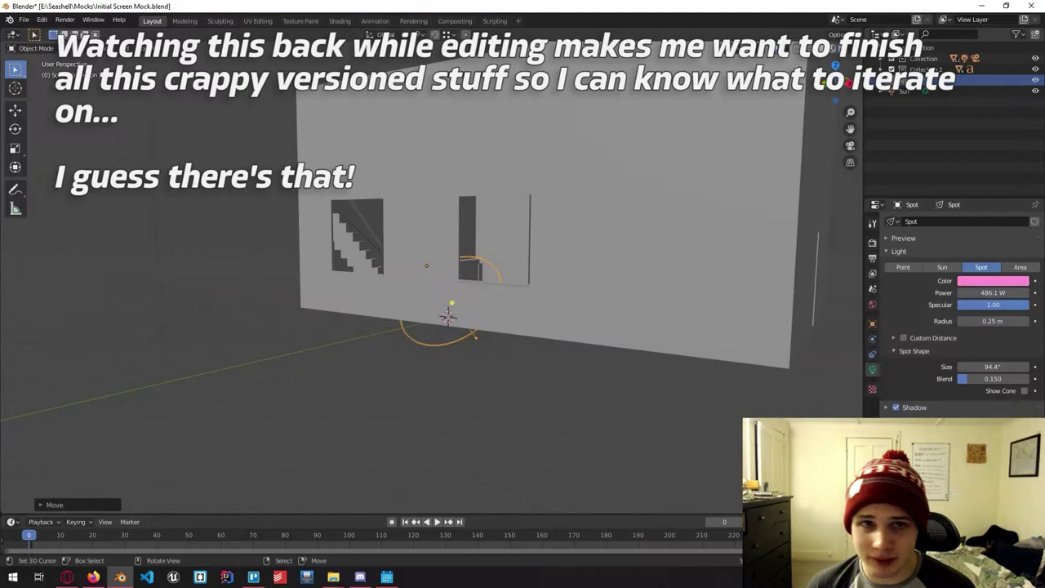
key("ctrl+s")
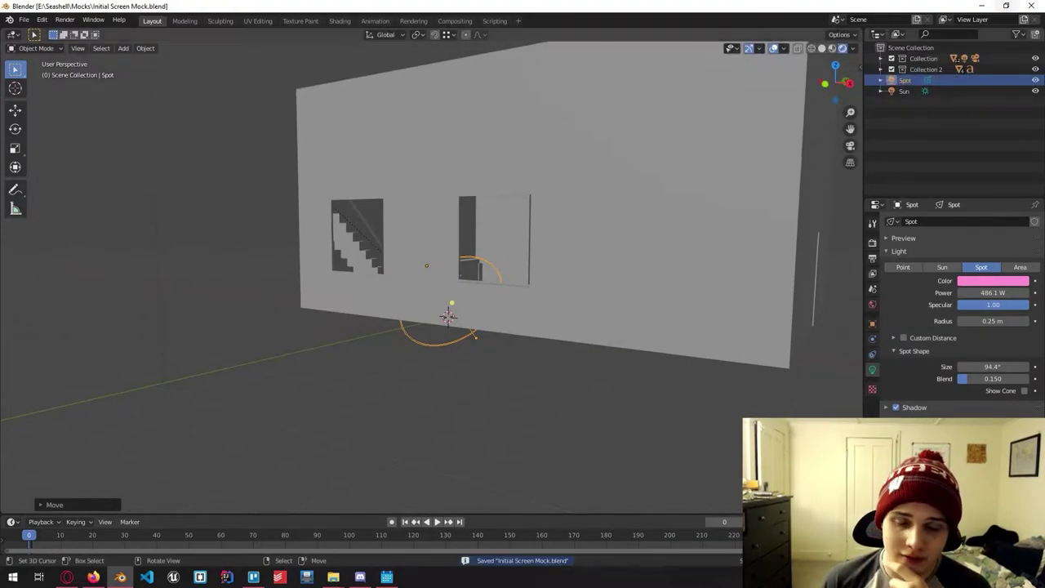
left_click(1030, 7)
- In Trello, move First Floor Environment Model to the March 19th sprint, and Simple Humanoid Model and Misc Items Around House to Immediate Tasks
left_click(492, 163)
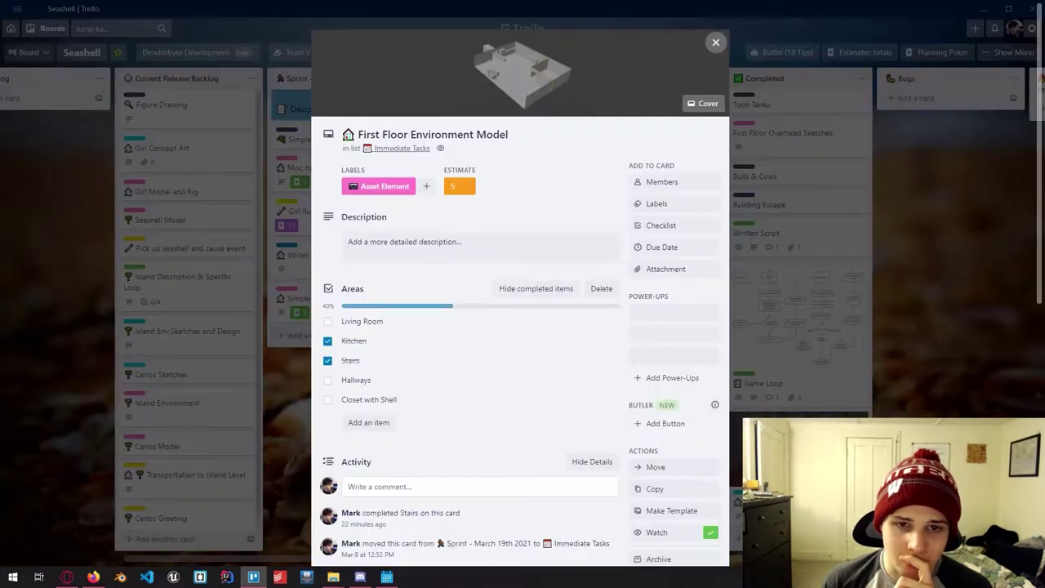
key("Escape")
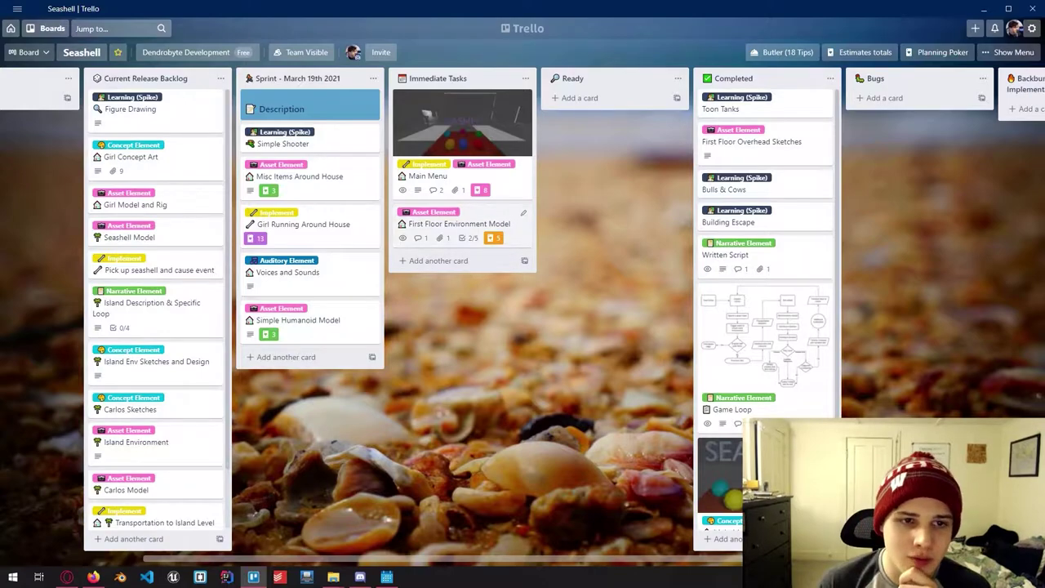
left_click_drag(457, 224, 310, 176)
left_click_drag(298, 368, 457, 224)
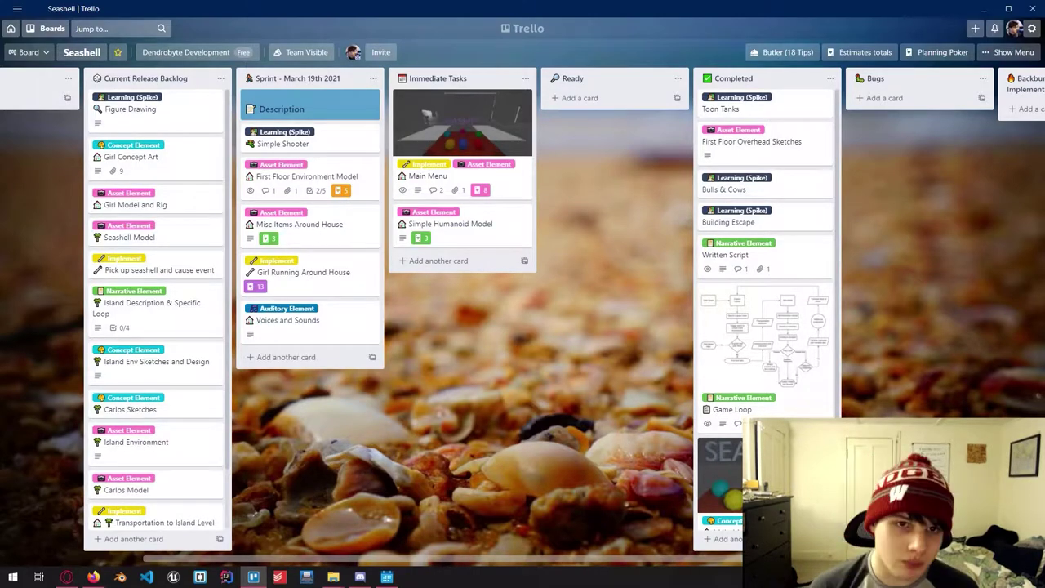
left_click_drag(298, 223, 452, 269)
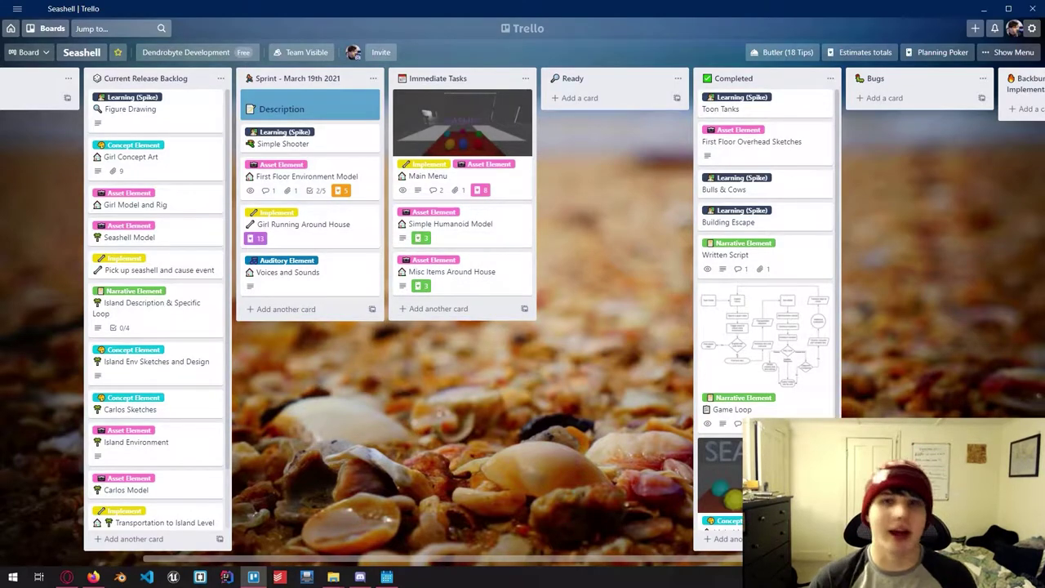
left_click_drag(130, 106, 400, 106)
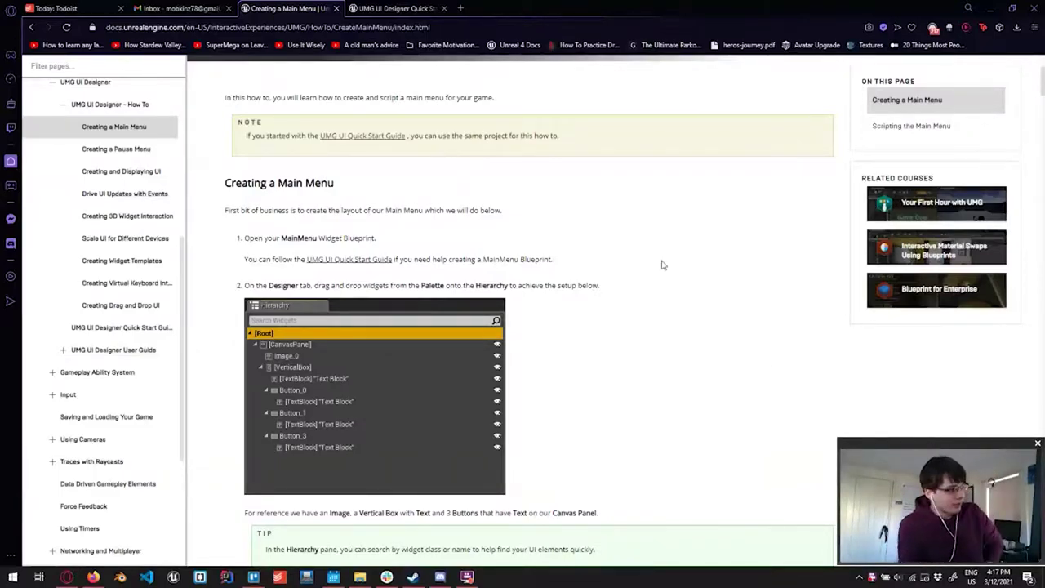
- Launch Unreal Editor and skim the Creating a Main Menu documentation through to the button scripting section
left_click(177, 579)
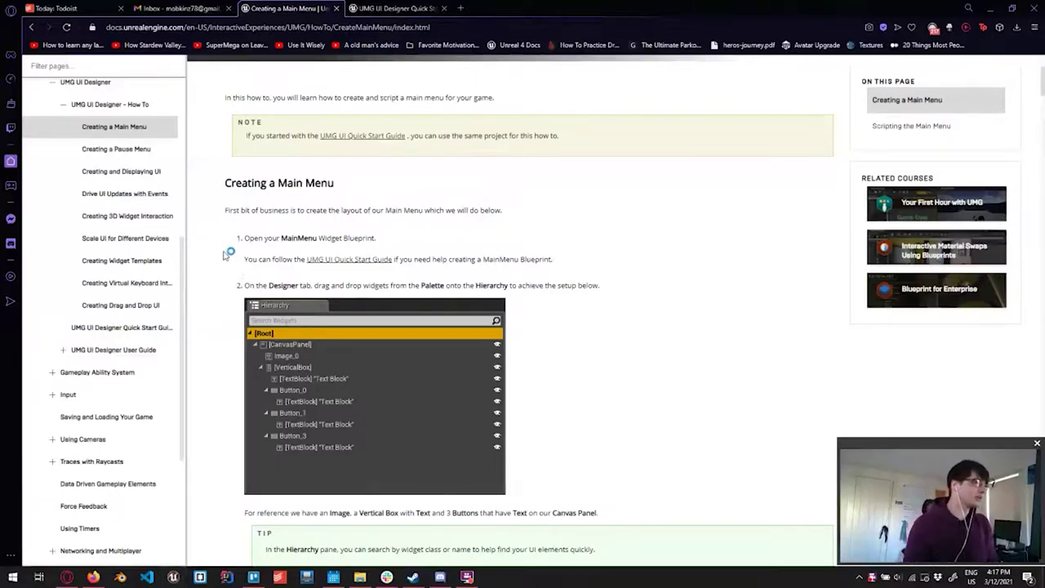
scroll(213, 302, "down", 10)
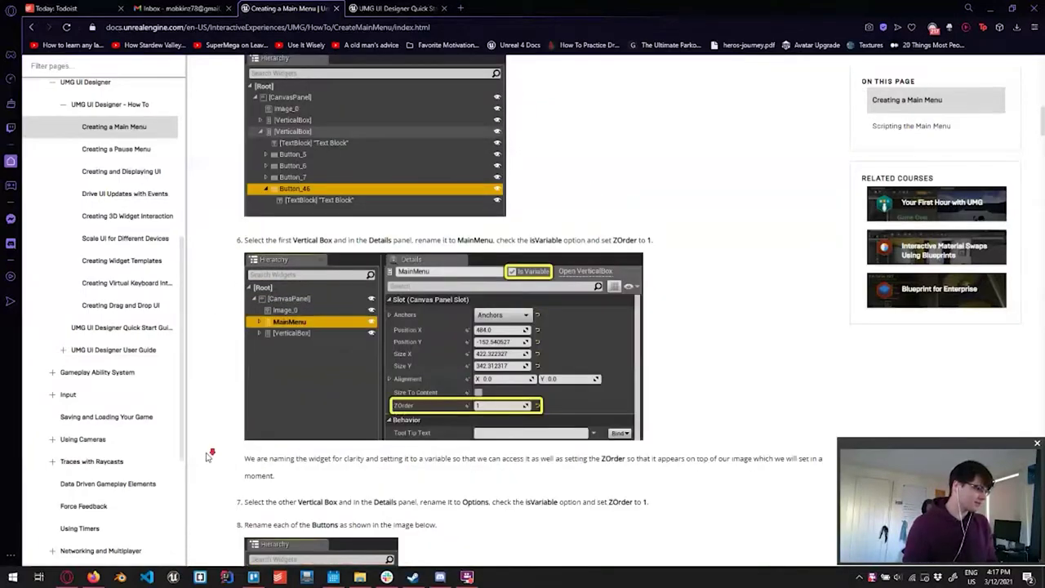
scroll(206, 457, "down", 18)
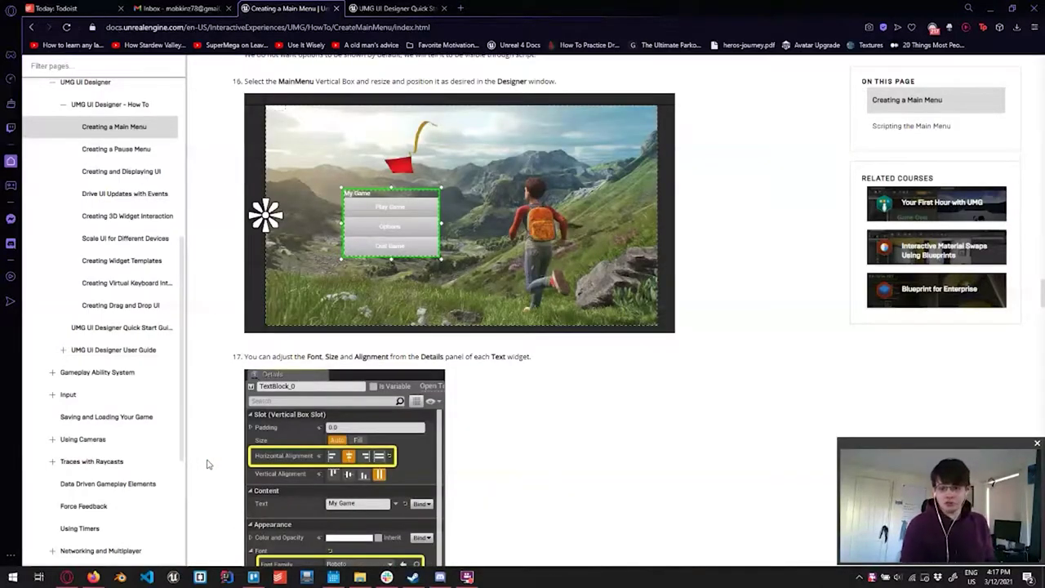
scroll(206, 464, "down", 6)
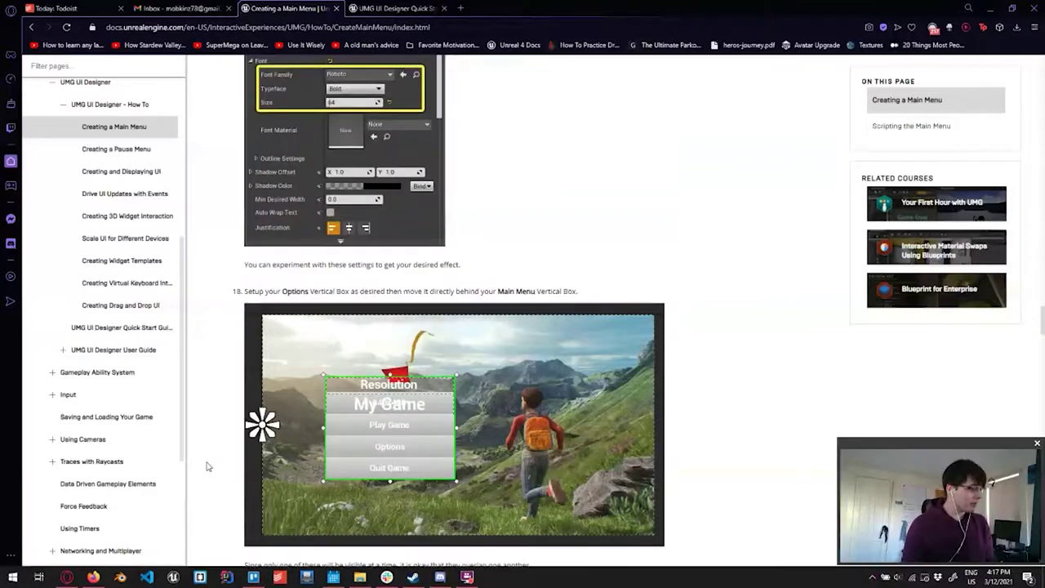
scroll(207, 466, "down", 12)
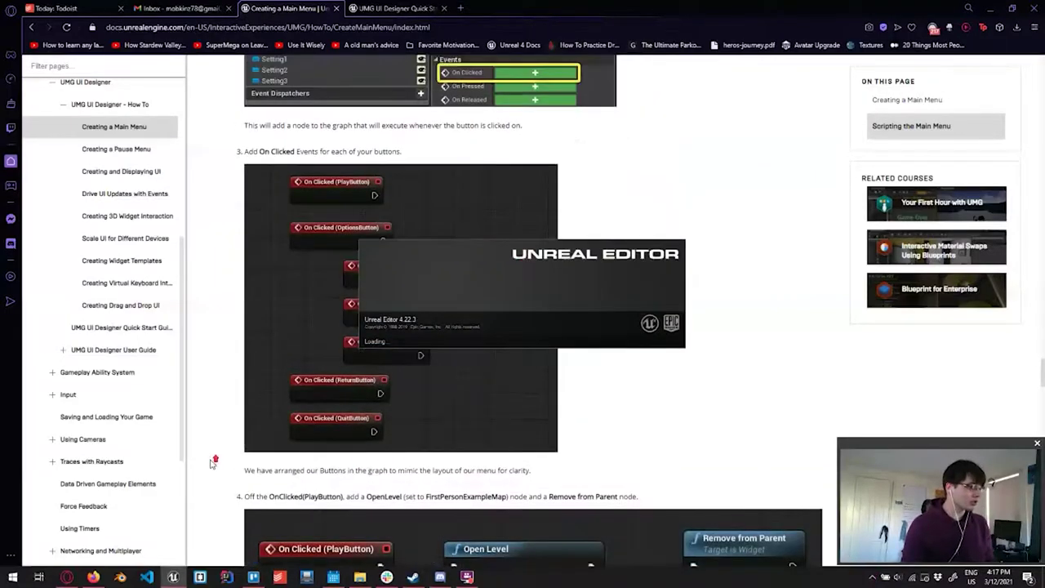
scroll(211, 465, "up", 20)
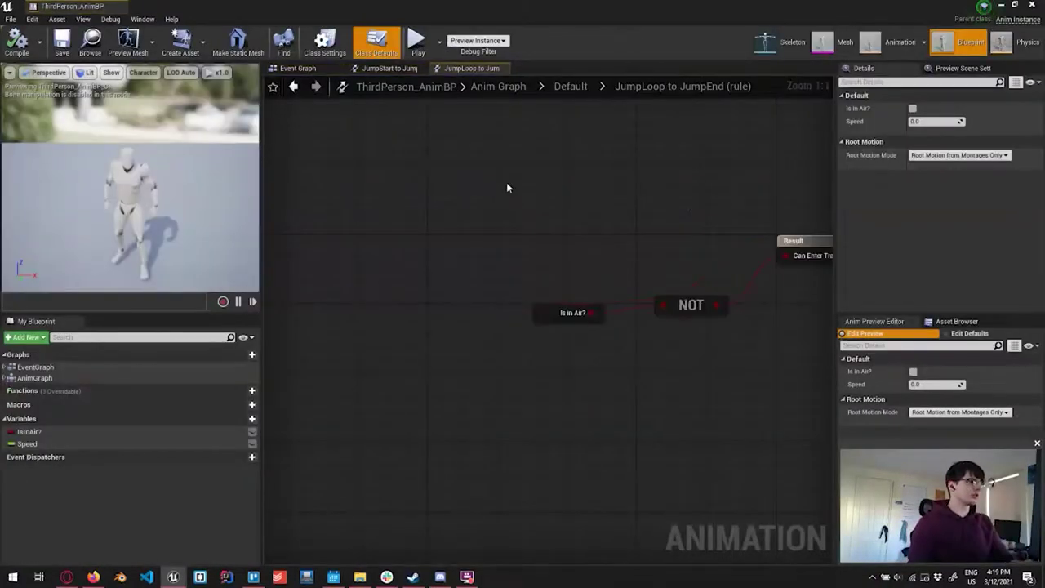
- Examine the JumpLoop to JumpEnd transition rule of ThirdPerson_AnimBP, briefly pausing and resuming the character preview
scroll(500, 280, "down", 7)
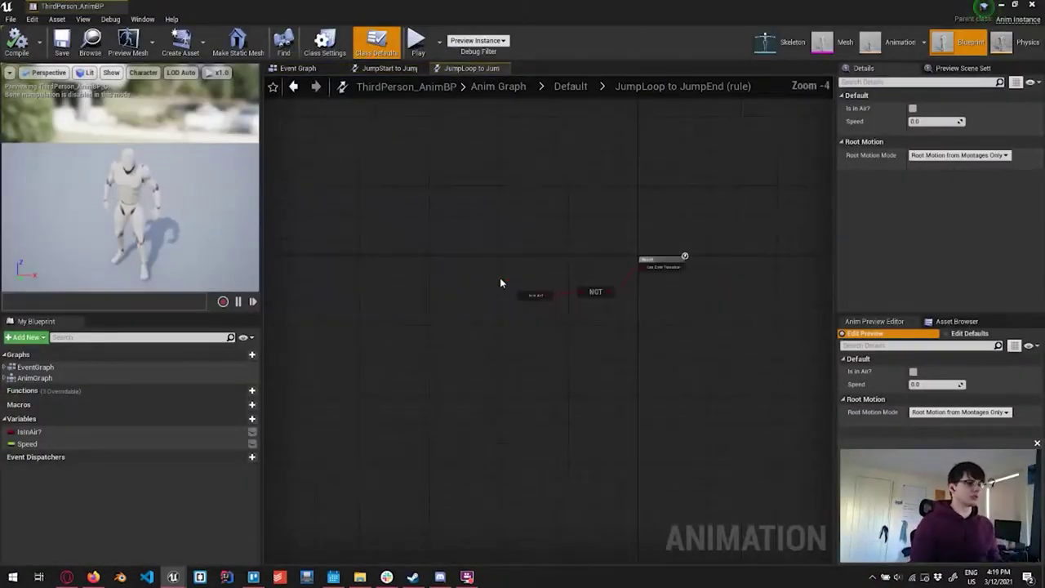
scroll(637, 304, "up", 5)
scroll(412, 290, "down", 2)
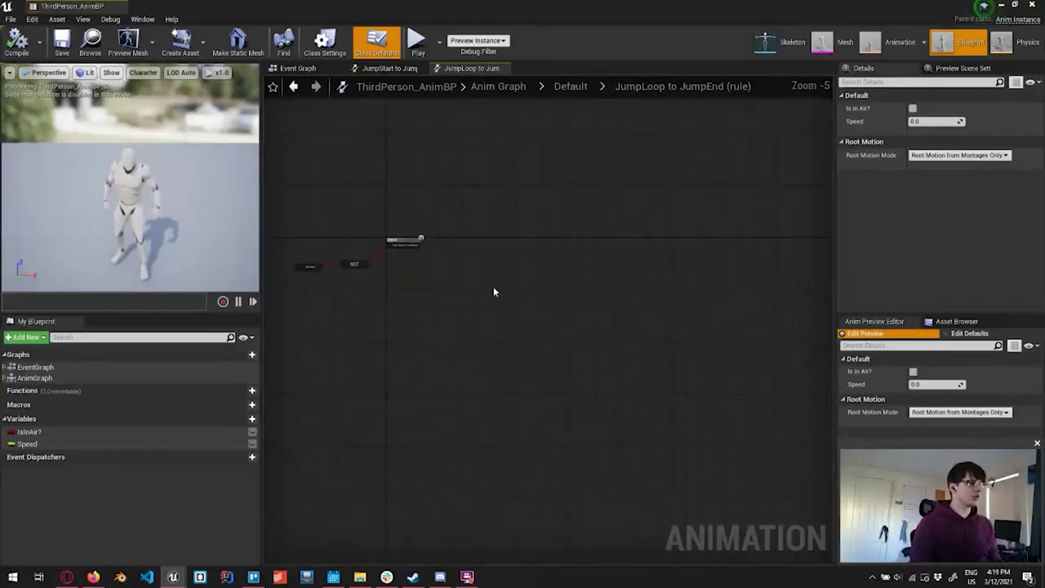
scroll(482, 281, "down", 1)
right_click_drag(473, 273, 604, 296)
scroll(498, 278, "up", 5)
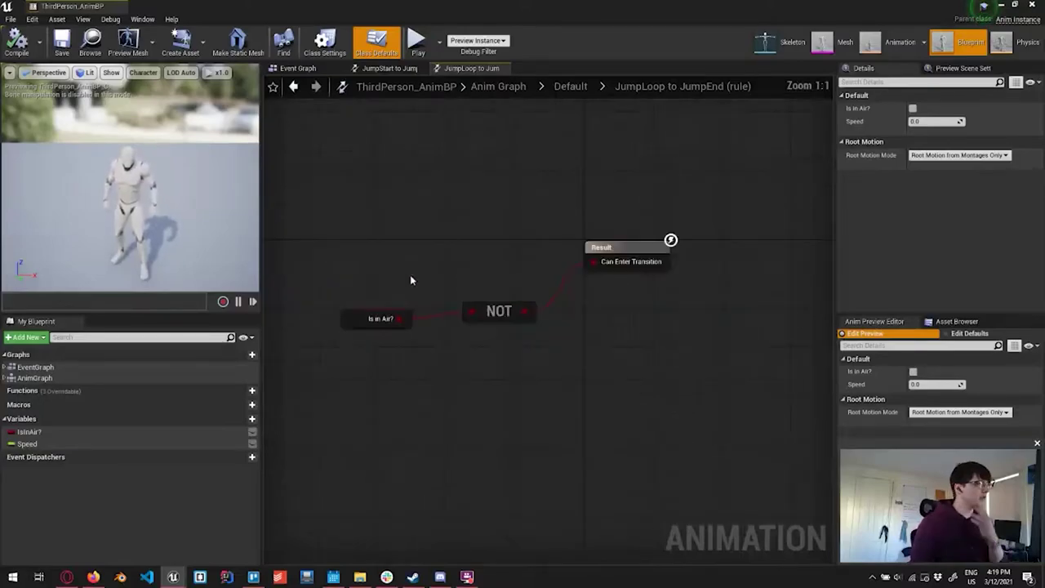
left_click(250, 302)
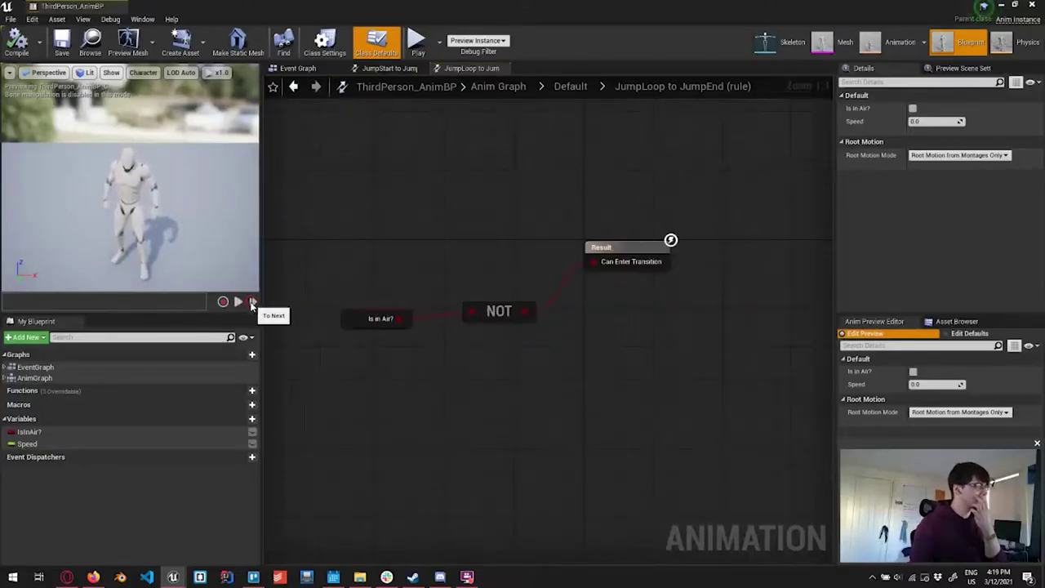
left_click(238, 301)
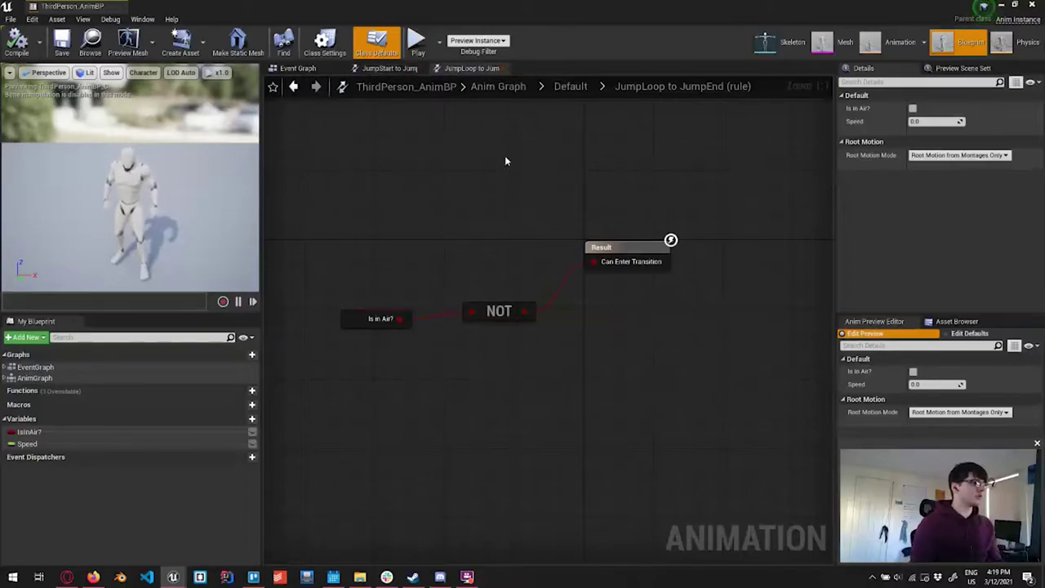
- Check the JumpStart to JumpLoop transition rule and close the animation blueprint
left_click(391, 70)
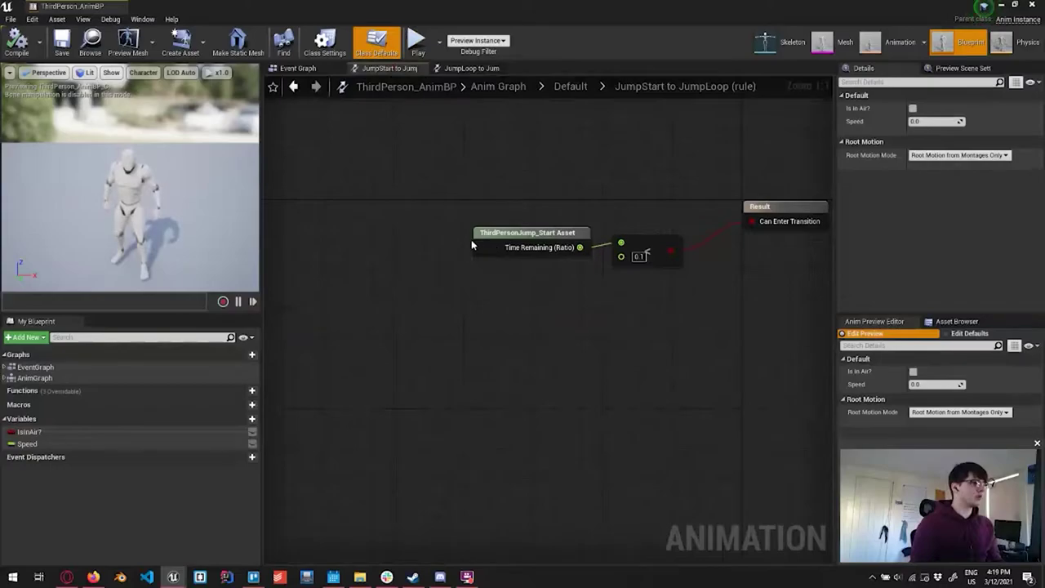
key("super+Tab")
key("Escape")
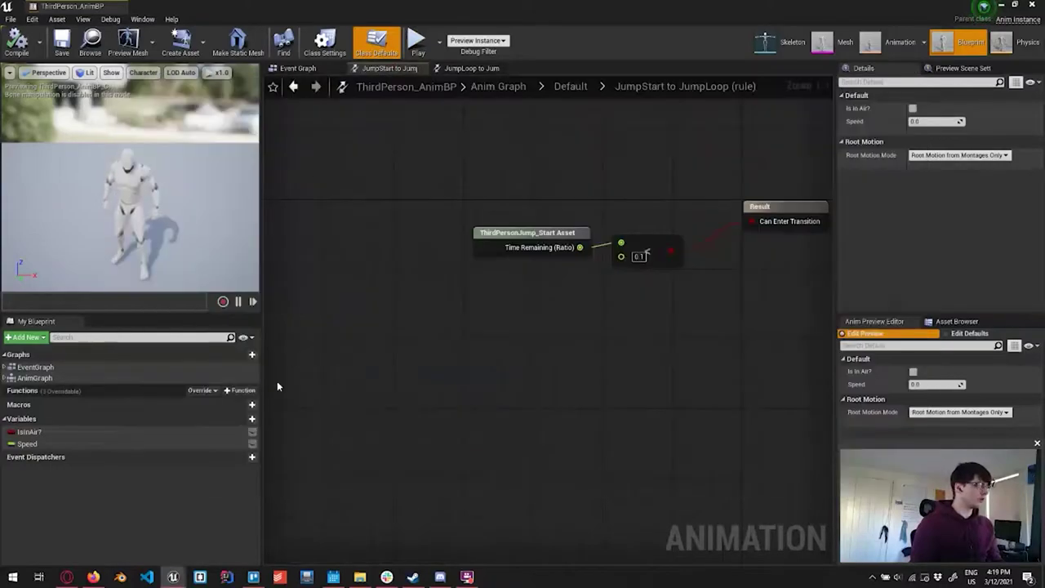
left_click(1038, 6)
- Open the ThirdPersonRun animation to preview the running cycle, and close its editor
double_click(297, 453)
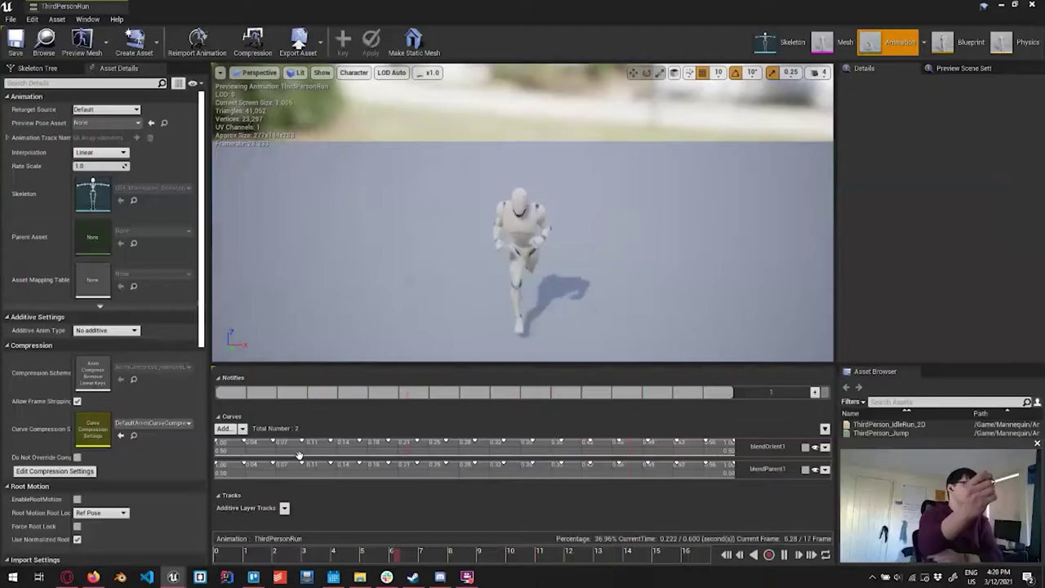
left_click(197, 41)
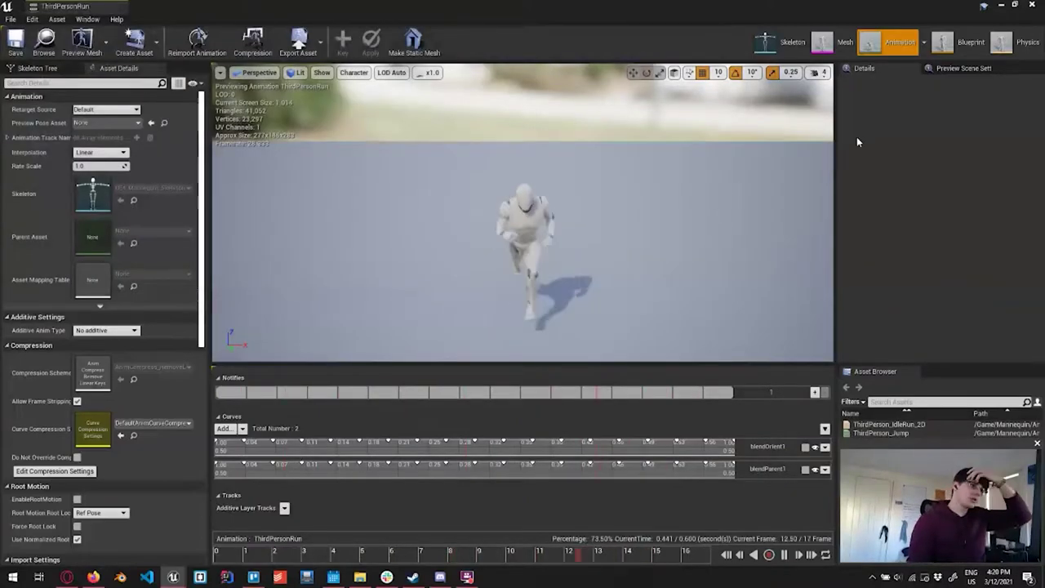
left_click(1030, 6)
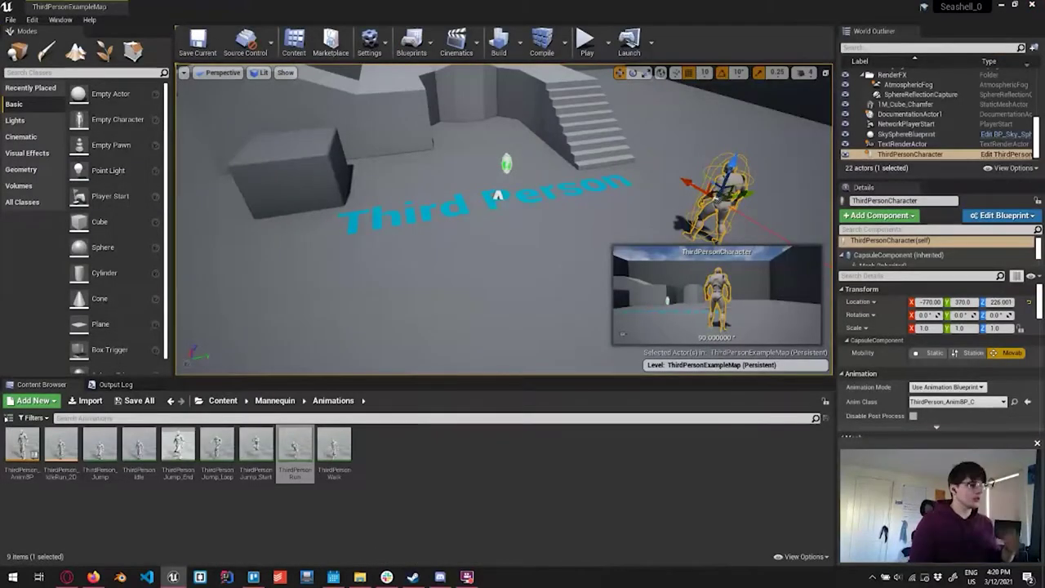
- Play-test ThirdPersonExampleMap by running the character forward and jumping, and end the play session
left_click(585, 40)
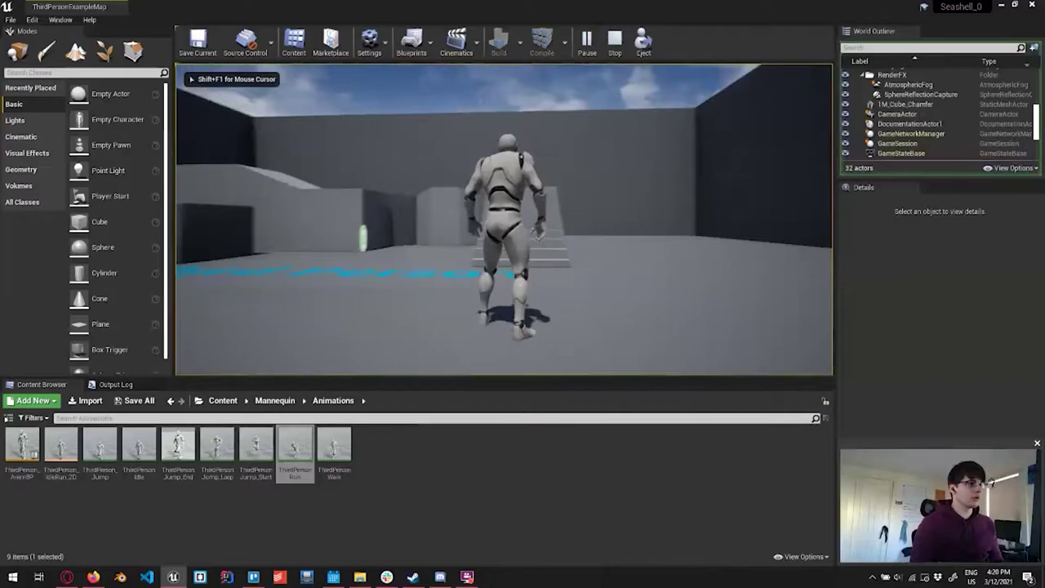
key("w")
key("space")
key("space")
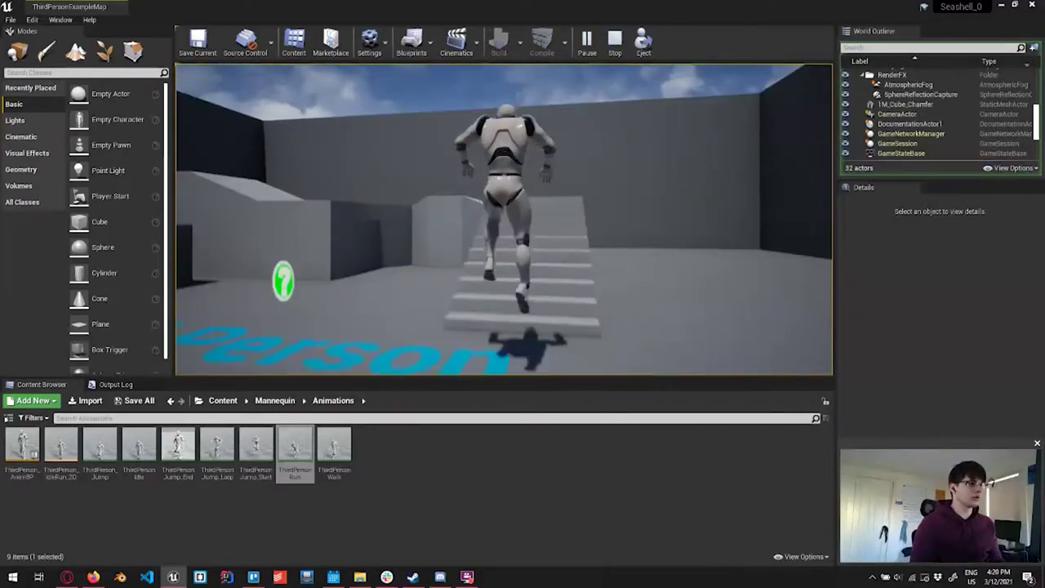
key("Escape")
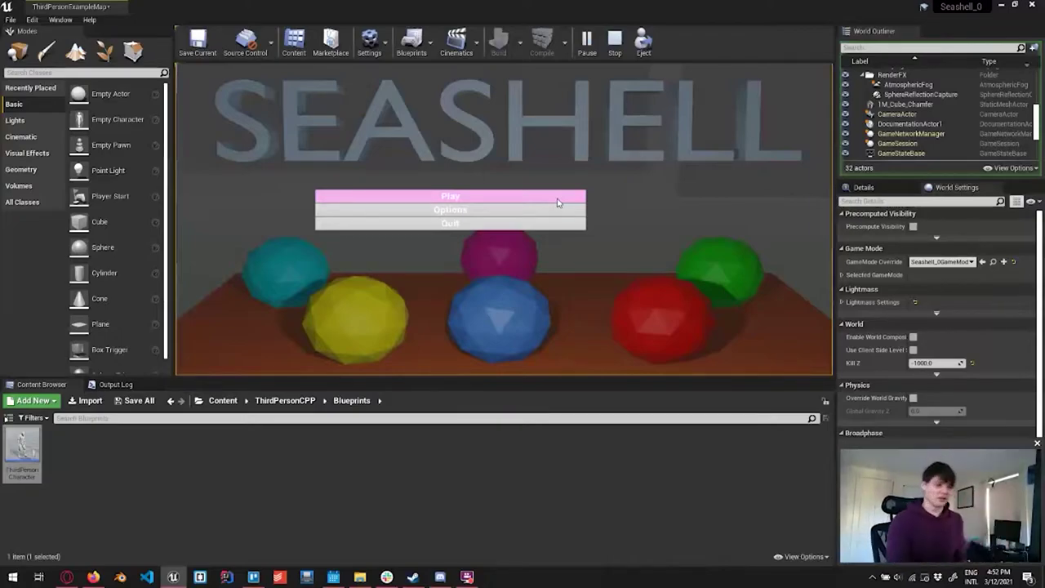
- Test the Seashell main menu's options screen in the running level and end the play session
left_click(467, 210)
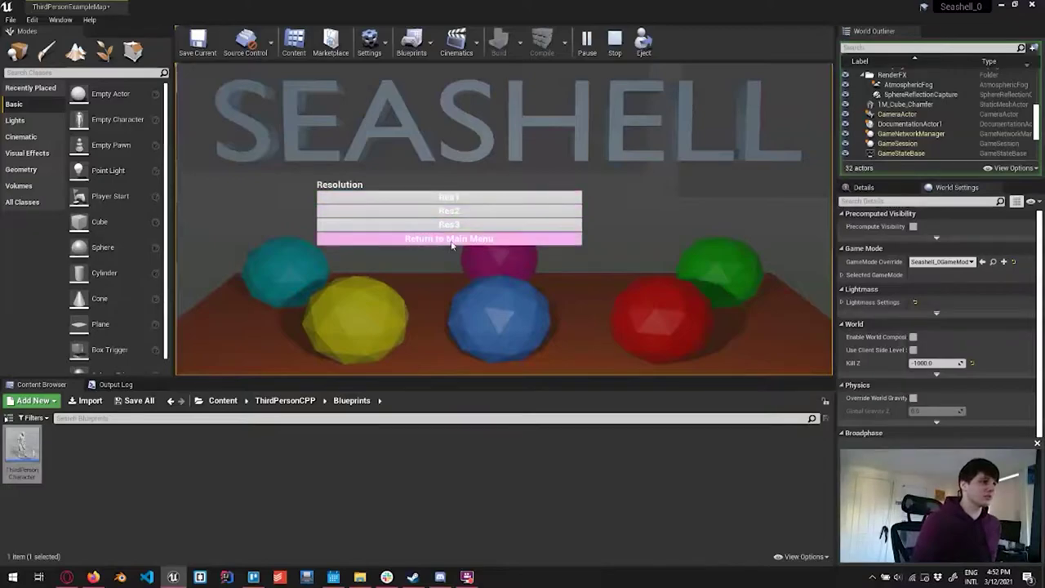
left_click(450, 198)
key("Escape")
- Open the level blueprint, and inspect the MainMenu widget's layout and the text block above its Play button
left_click(412, 41)
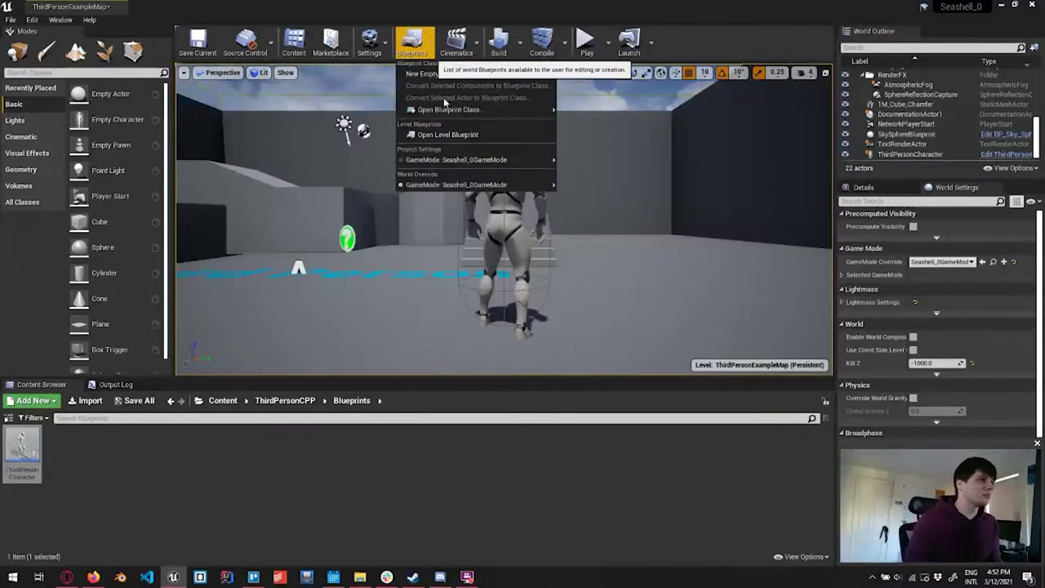
left_click(449, 137)
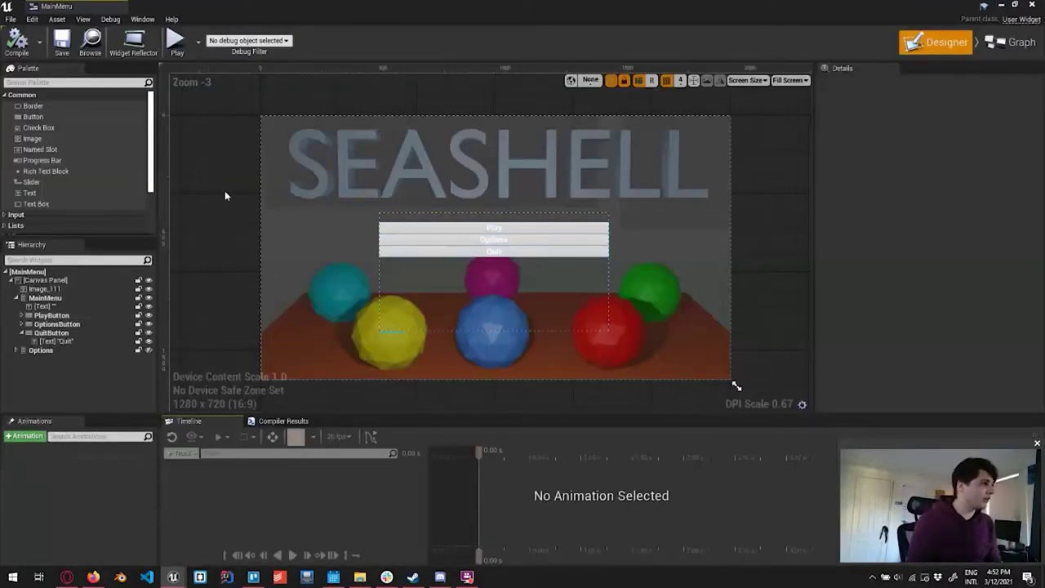
scroll(533, 256, "down", 2)
scroll(457, 249, "up", 2)
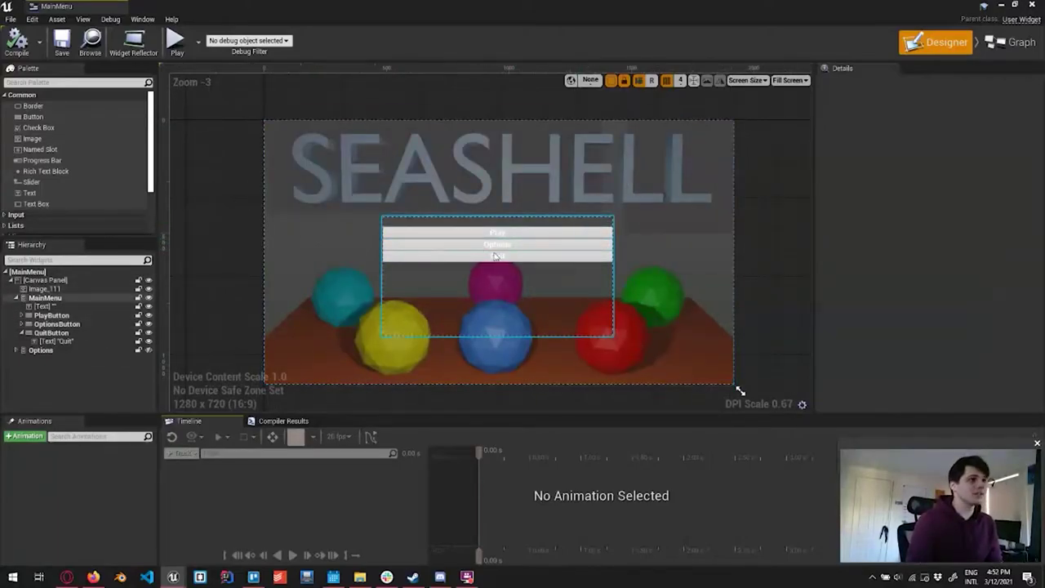
left_click(43, 306)
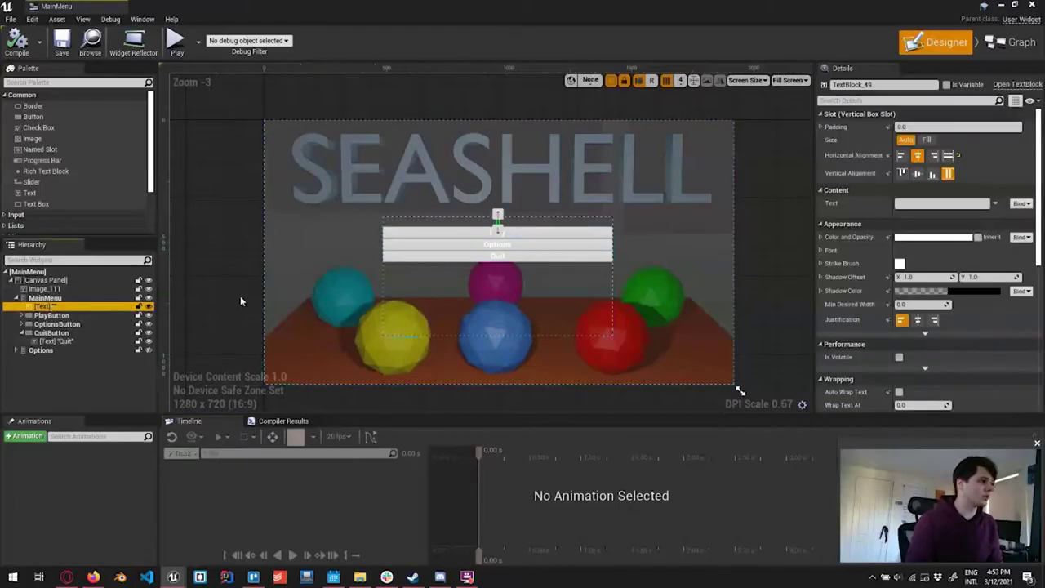
left_click(1035, 6)
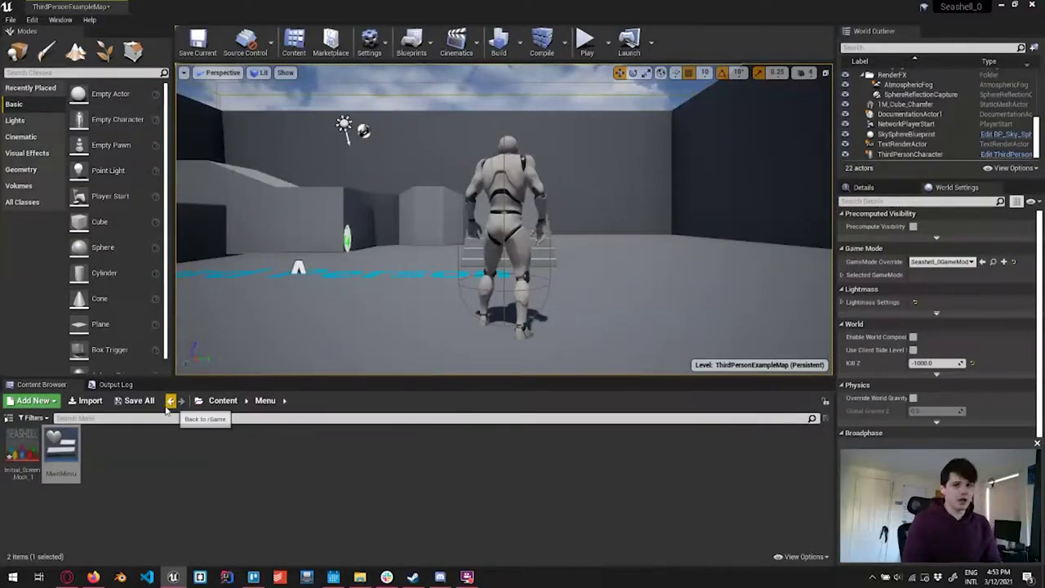
- Examine the level blueprint's event graph that creates the main menu widget and adds it to the viewport
left_click(426, 42)
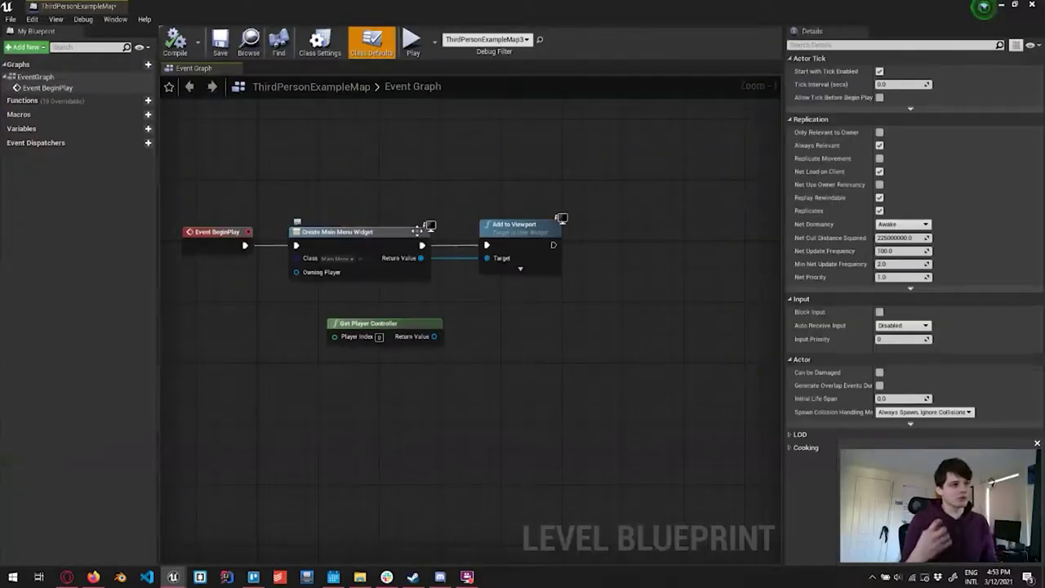
scroll(266, 377, "down", 2)
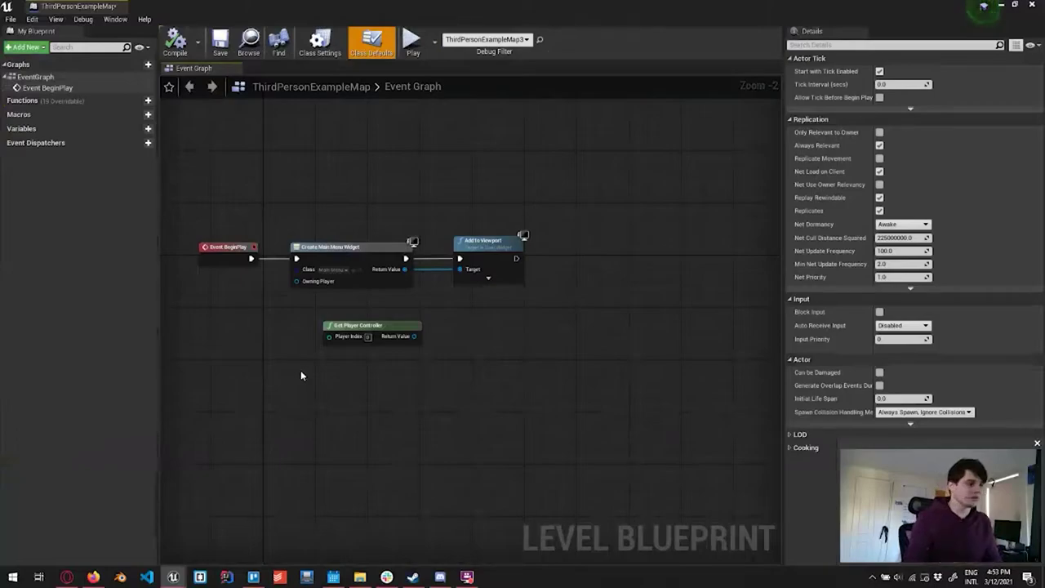
- Review the level blueprint's main menu widget nodes and minimize the blueprint window
scroll(300, 370, "up", 1)
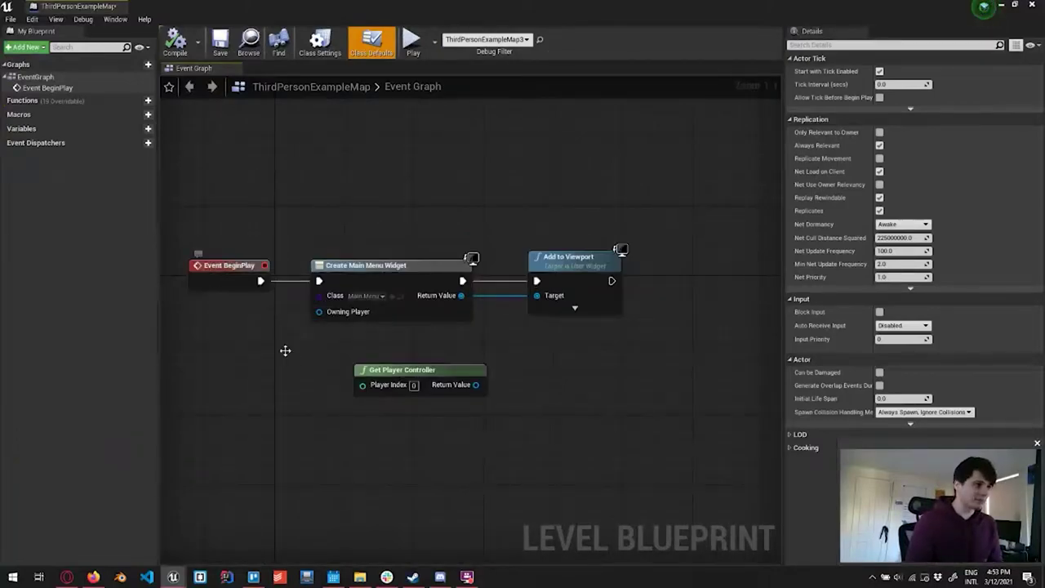
right_click_drag(600, 398, 622, 413)
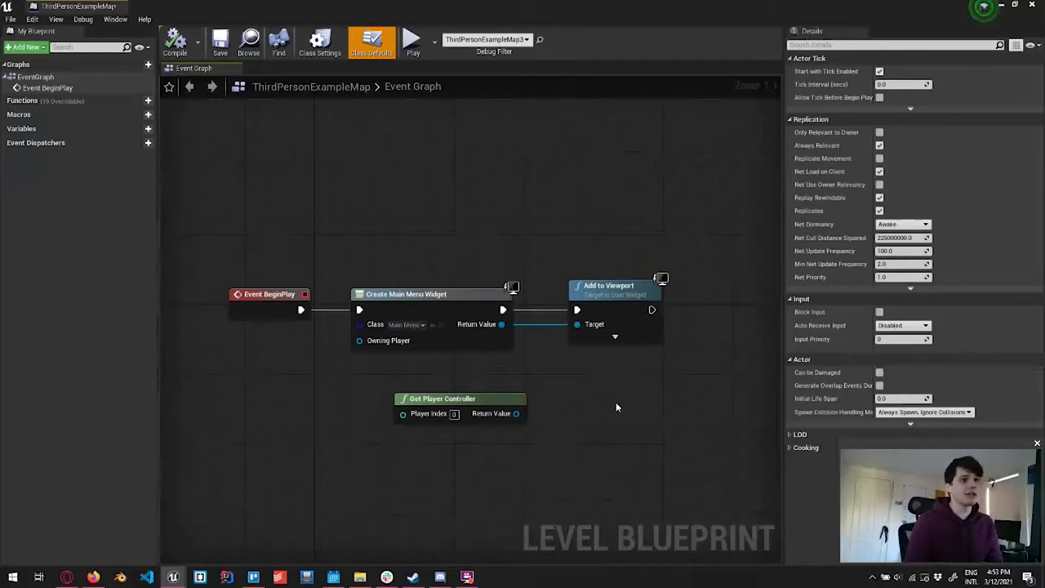
left_click(1001, 5)
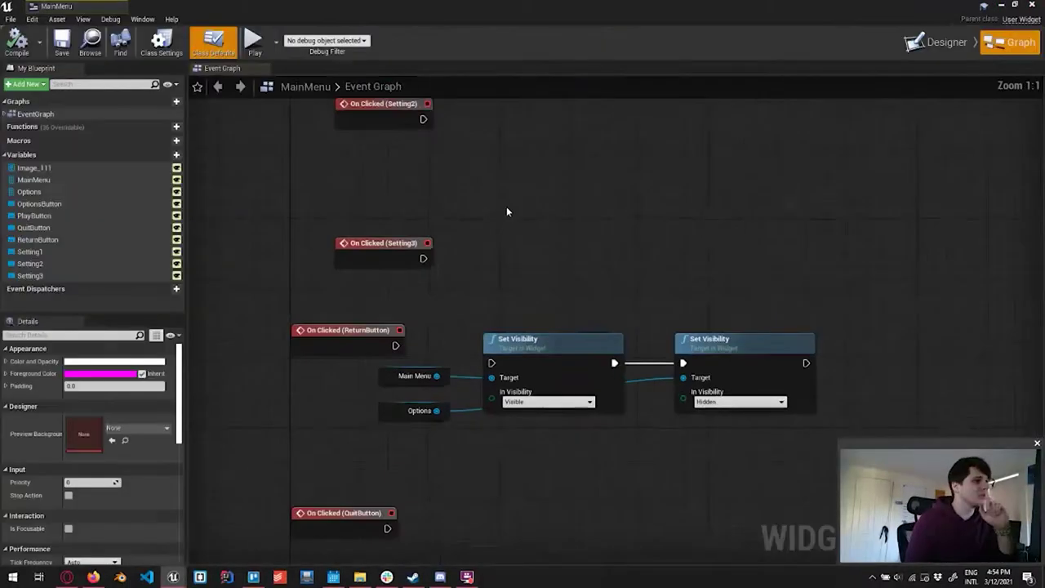
- Examine the MainMenu widget's event graph, focusing on the PlayButton click event that opens ThirdPersonExampleMap and removes the widget
right_click_drag(521, 166, 524, 572)
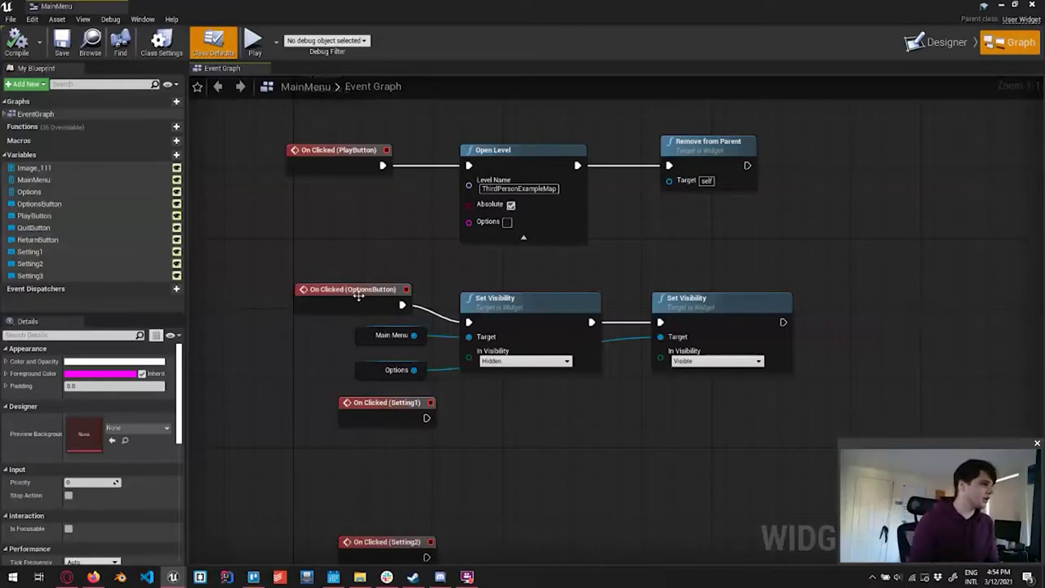
left_click(59, 216)
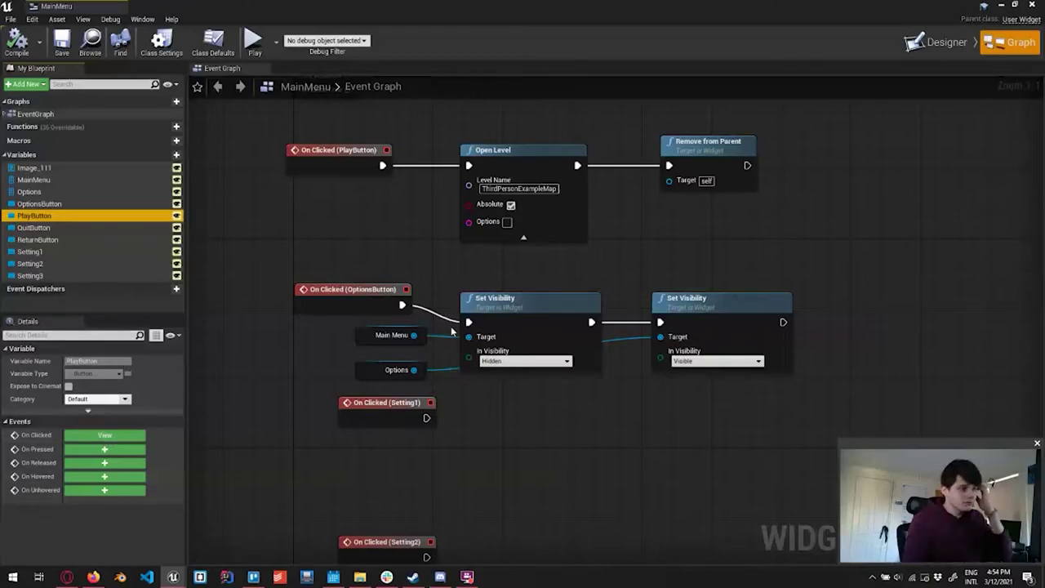
scroll(355, 225, "down", 1)
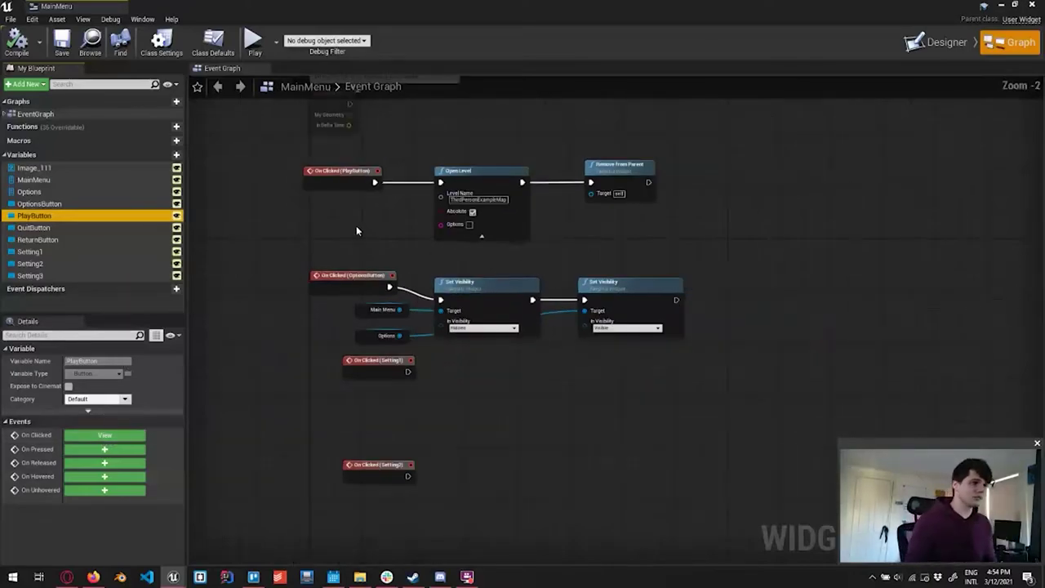
scroll(353, 232, "up", 1)
right_click_drag(353, 232, 335, 333)
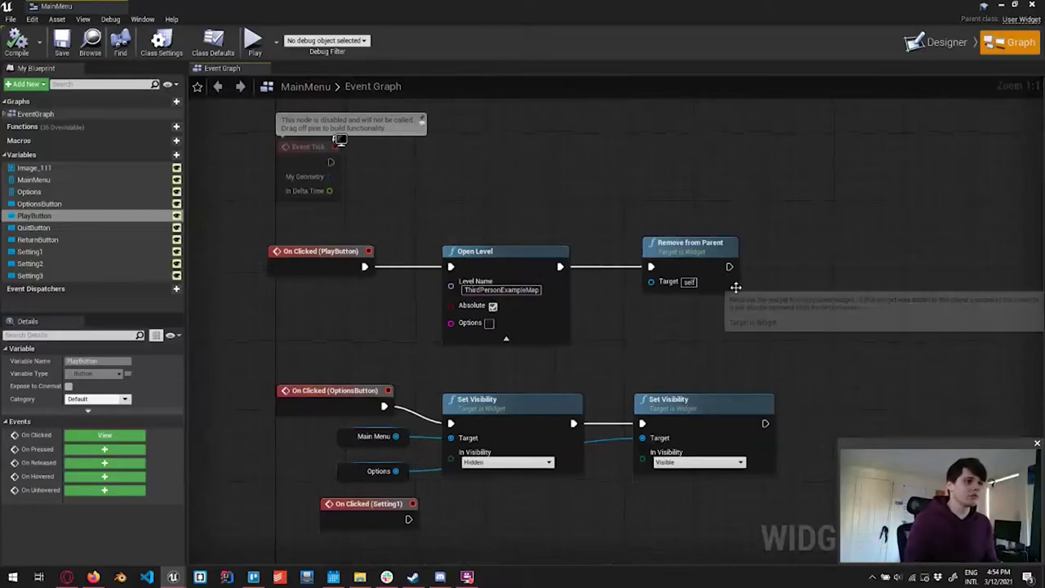
right_click_drag(631, 335, 694, 289)
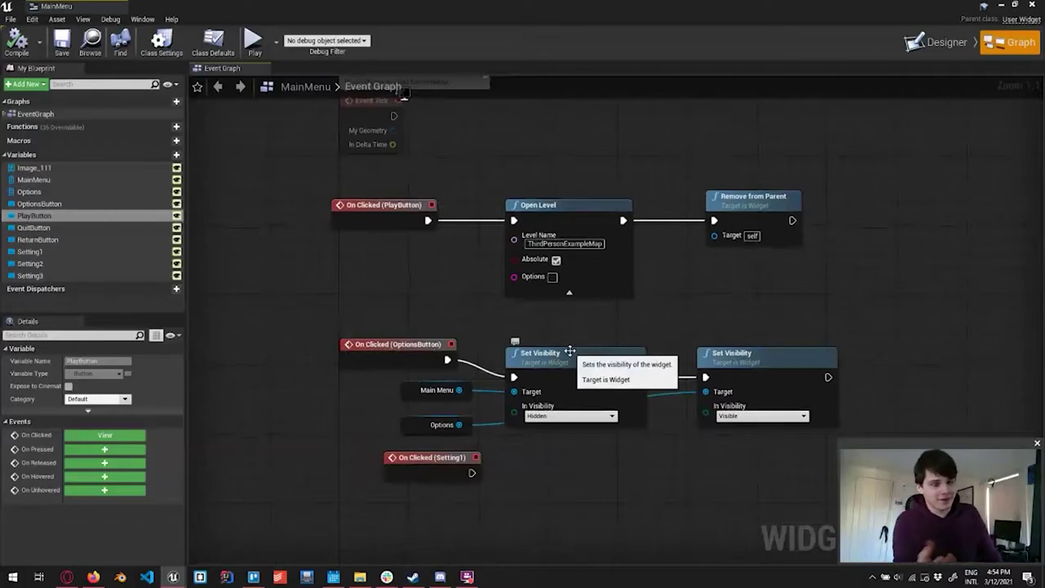
- Examine the rest of the MainMenu event graph, including the click events for the options, settings, return and quit buttons
scroll(583, 349, "down", 7)
right_click_drag(583, 350, 545, 175)
scroll(583, 349, "up", 7)
right_click_drag(550, 243, 563, 345)
scroll(513, 339, "down", 3)
right_click_drag(488, 328, 510, 561)
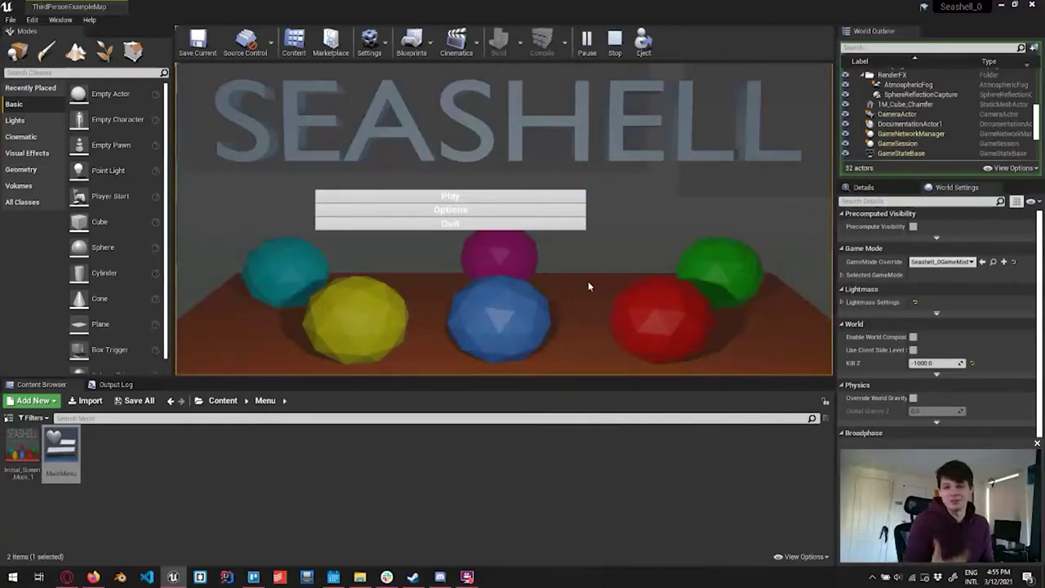
- Test the running Seashell main menu by opening its options screen and choosing the Res2 resolution
key("Up")
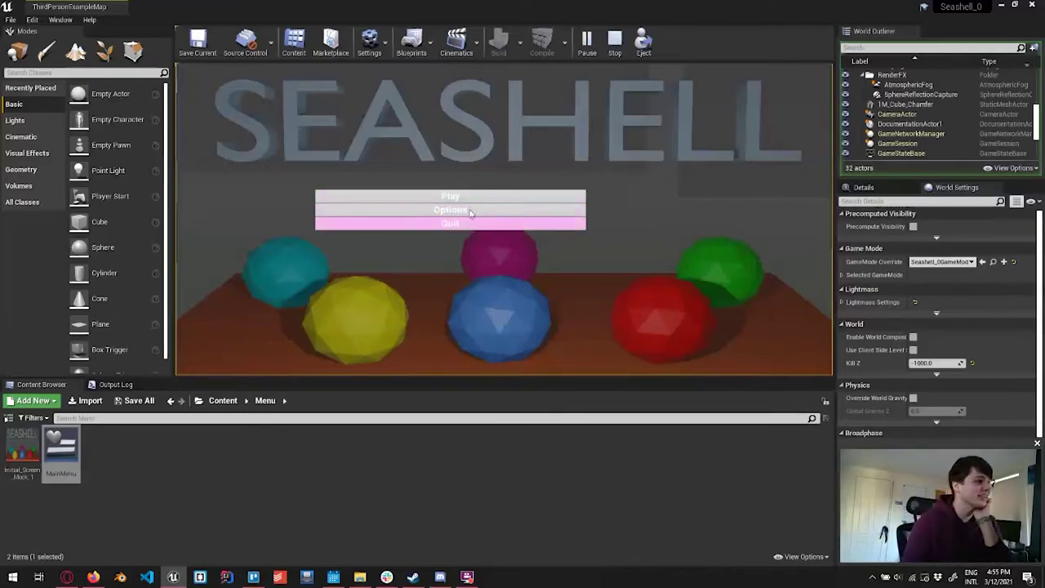
left_click(470, 209)
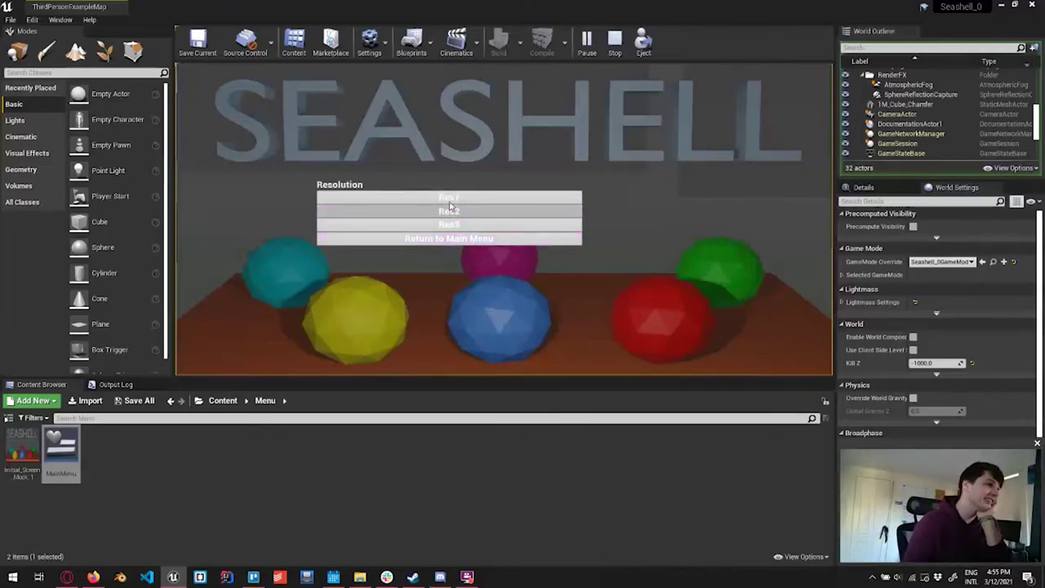
left_click(448, 210)
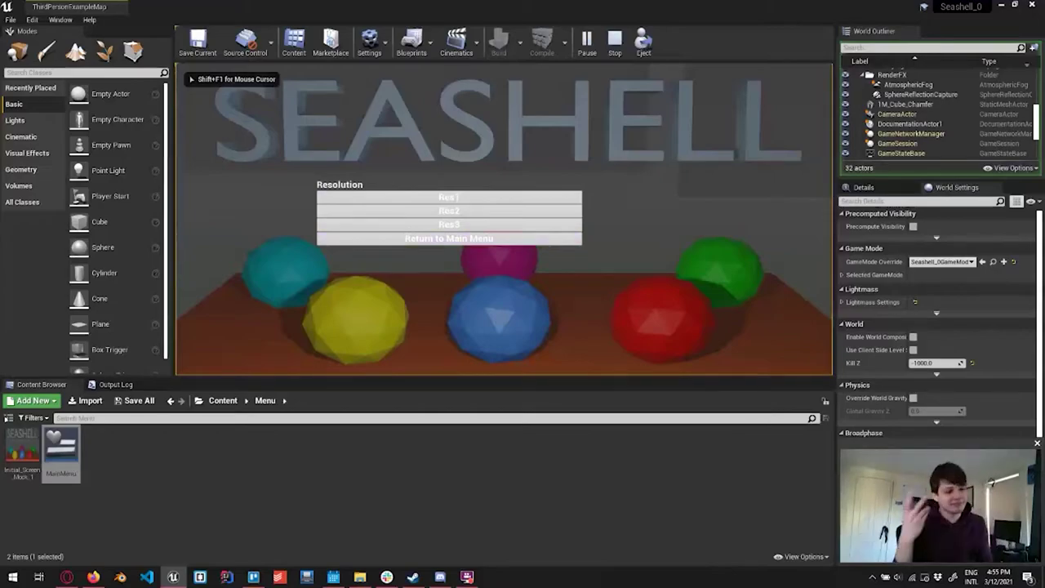
- Switch to the Seashell Trello board, move the Main Menu card from Immediate Tasks to Ready, and briefly open the card
key("alt+Tab")
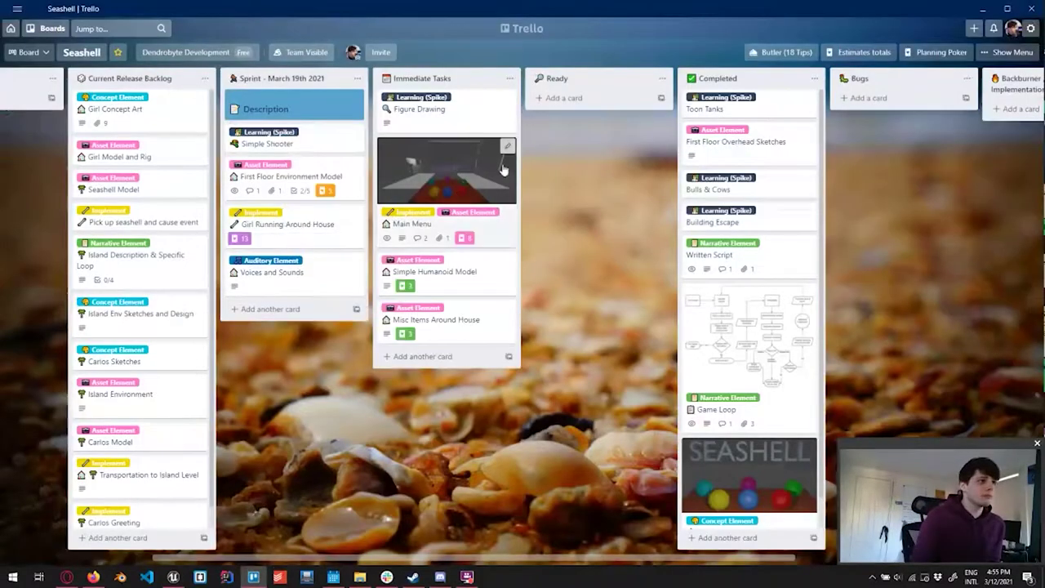
left_click_drag(503, 169, 591, 155)
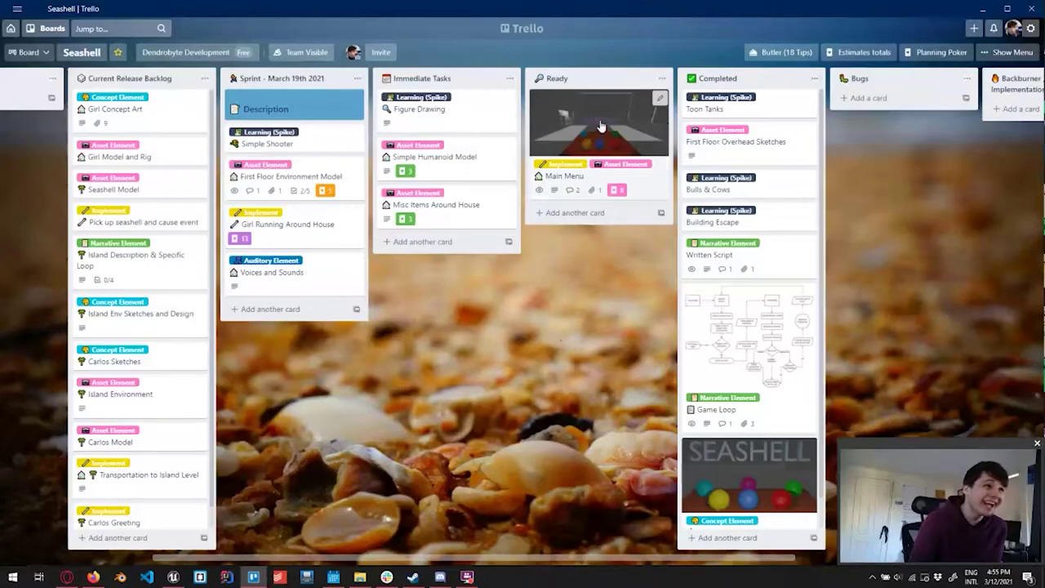
left_click(600, 127)
key("Escape")
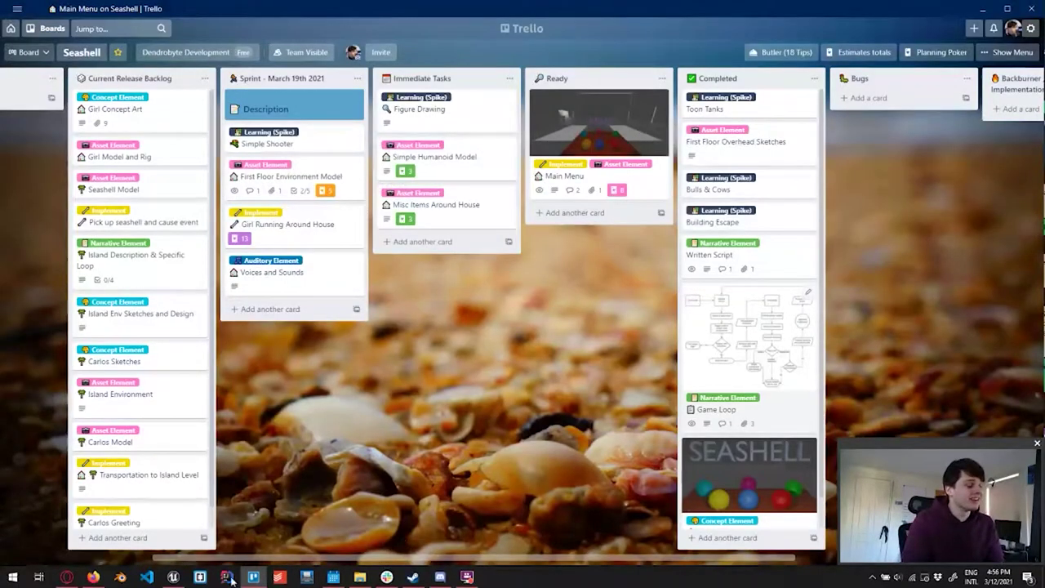
- Switch back to Unreal Engine, run the level, enlarge the viewport's height, and end the play session
left_click(173, 577)
left_click(584, 41)
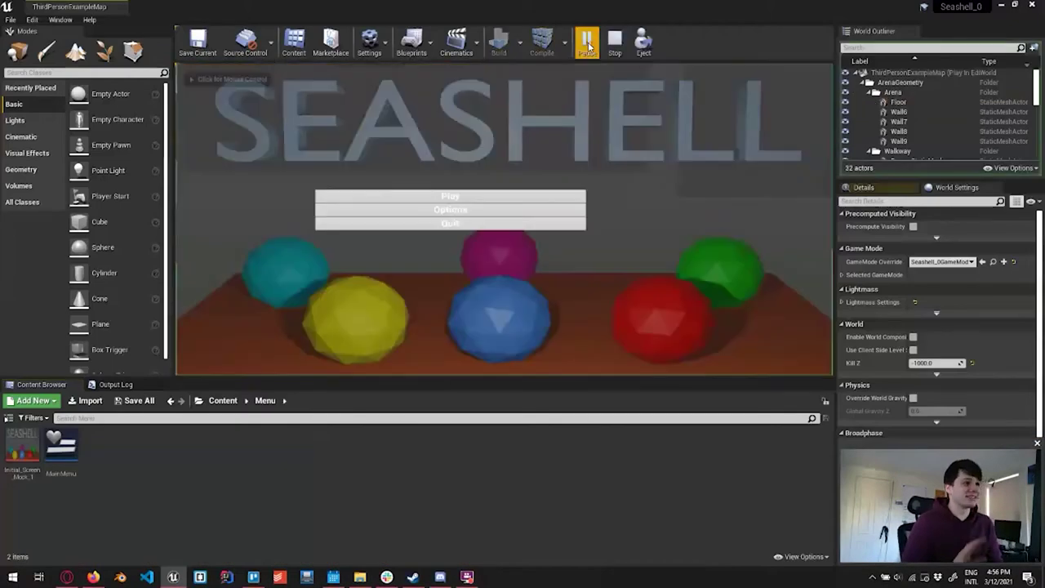
left_click_drag(184, 377, 264, 429)
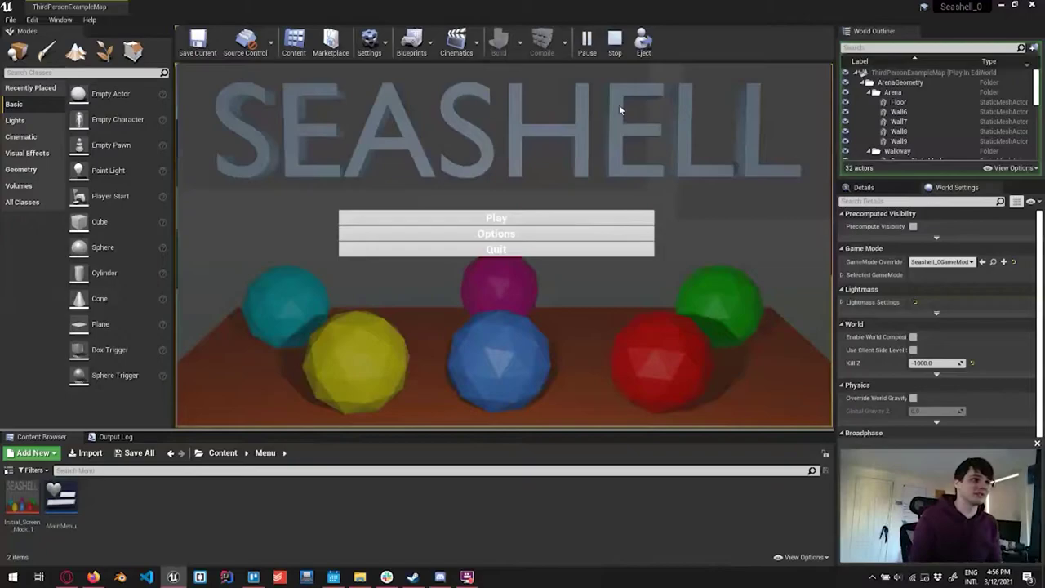
left_click(621, 48)
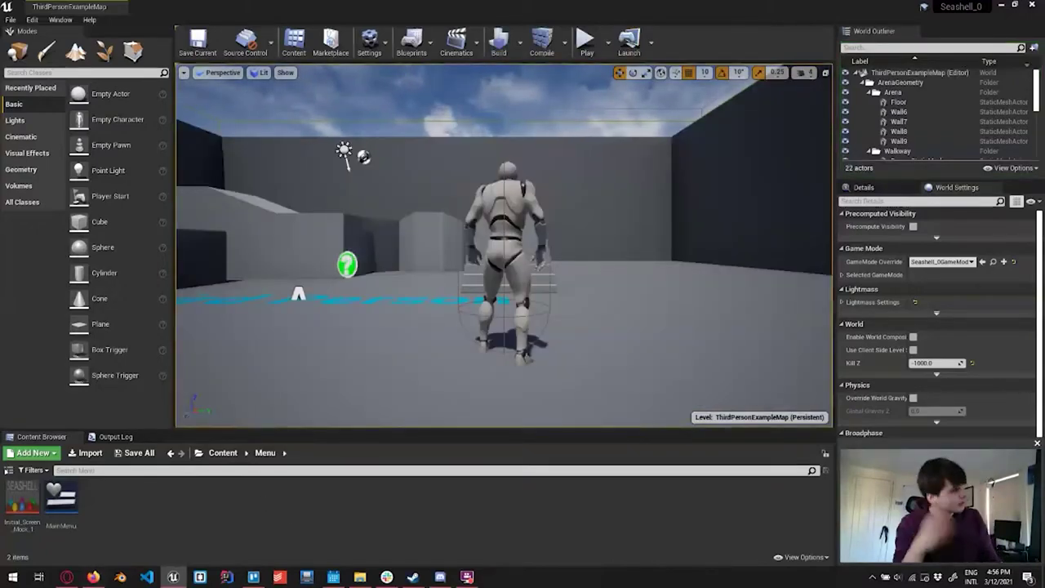
- Play-test the level with the prototype house in place up to its main menu, and end the play session
scroll(596, 236, "down", 3)
key("s")
right_click_drag(597, 236, 425, 319)
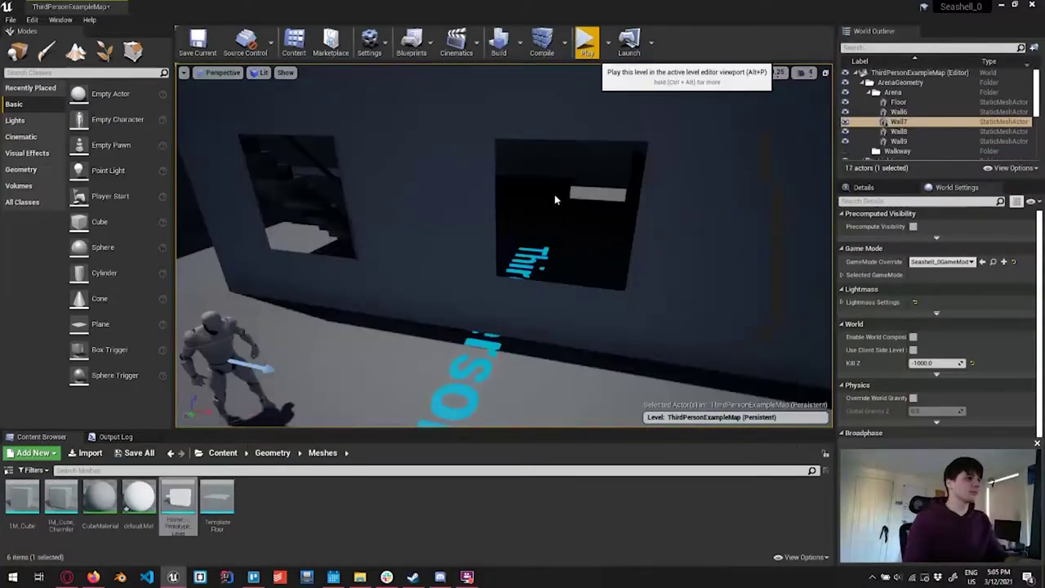
key("alt+p")
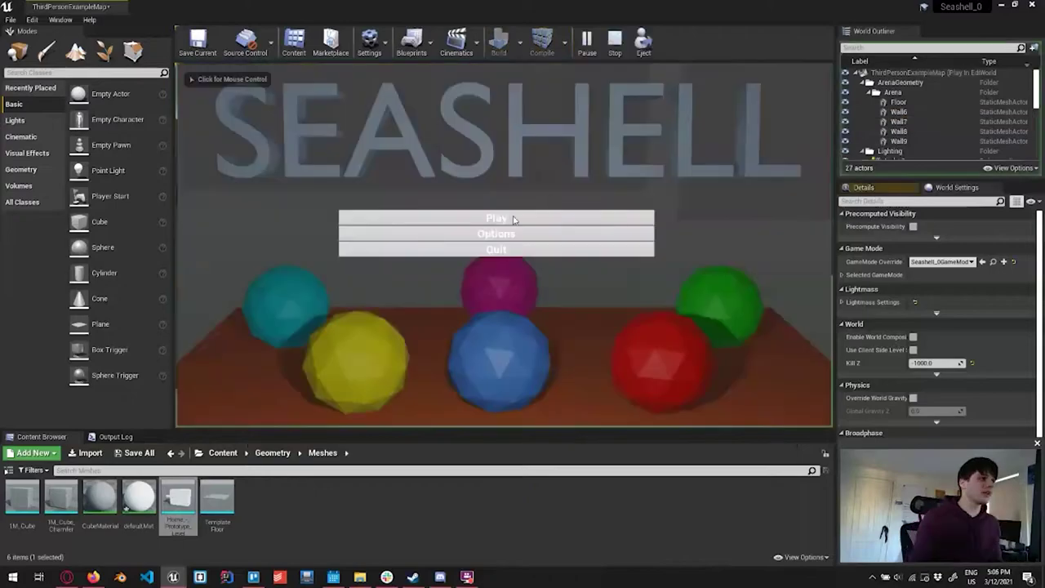
left_click(615, 42)
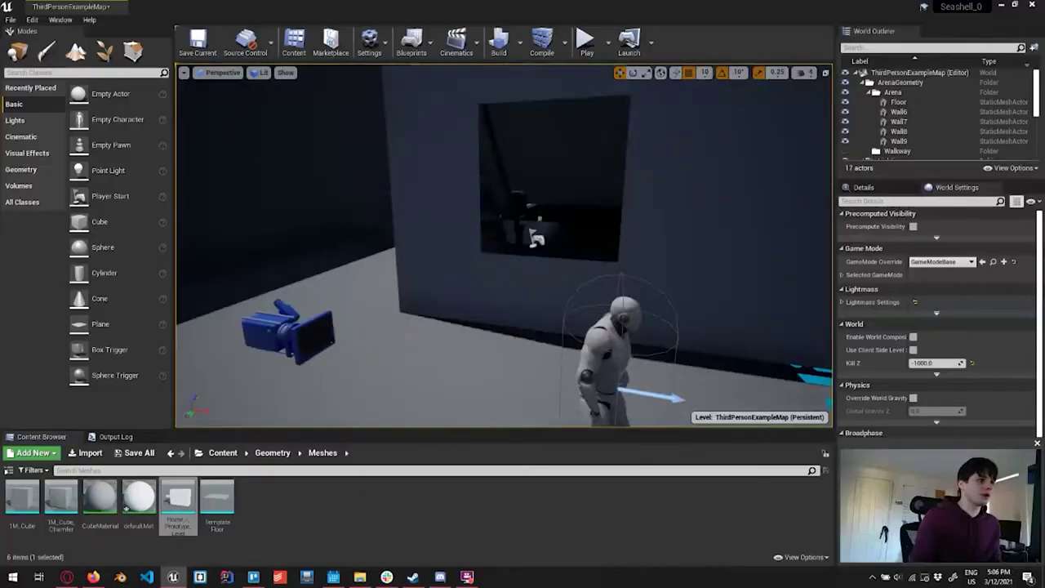
- Inspect the level around the prototype house and the Seashell title scene, and switch to the Trello board
right_click_drag(503, 244, 514, 171)
right_click_drag(437, 249, 543, 338)
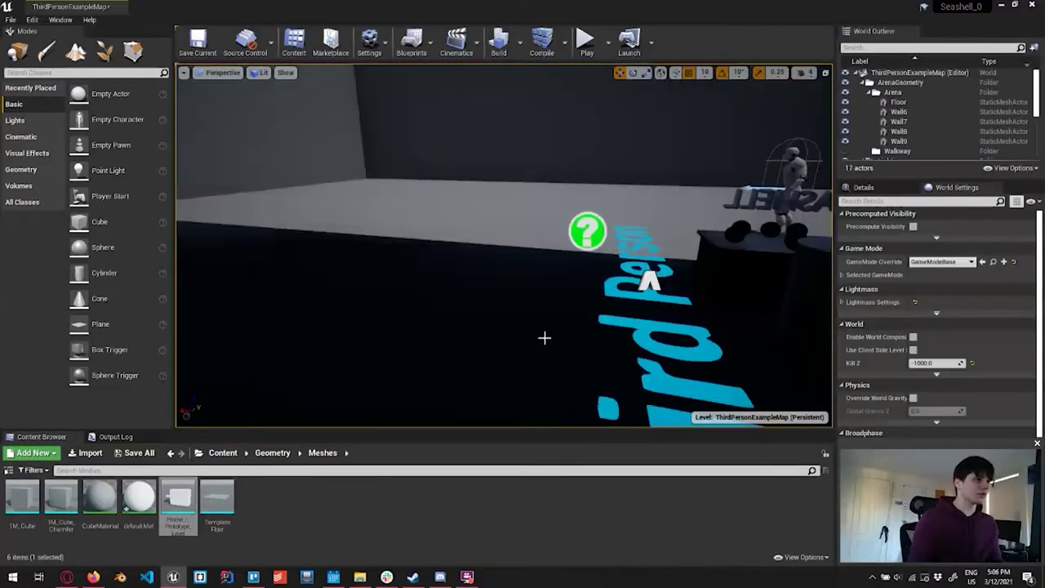
key("alt+Tab")
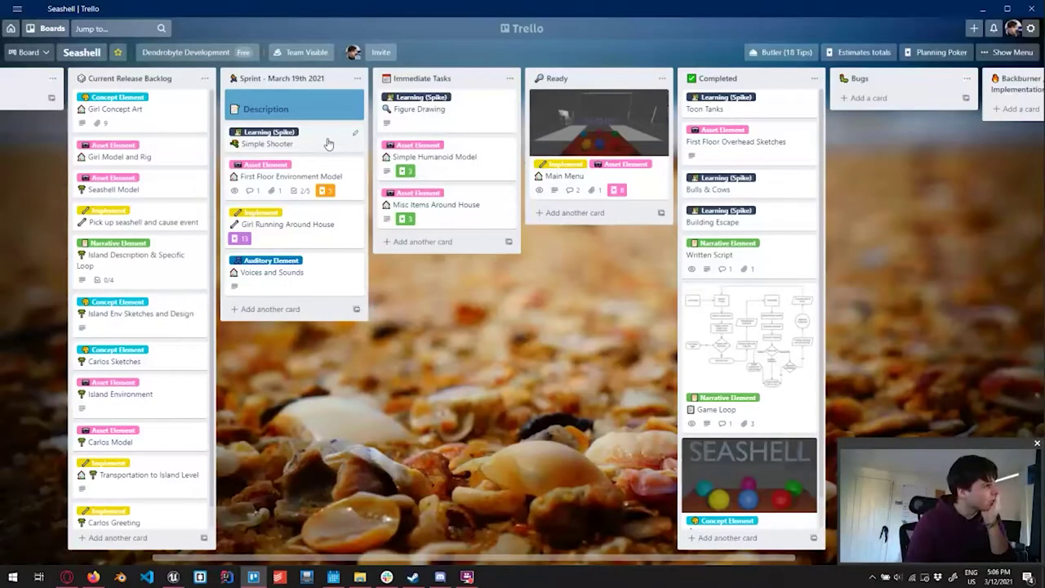